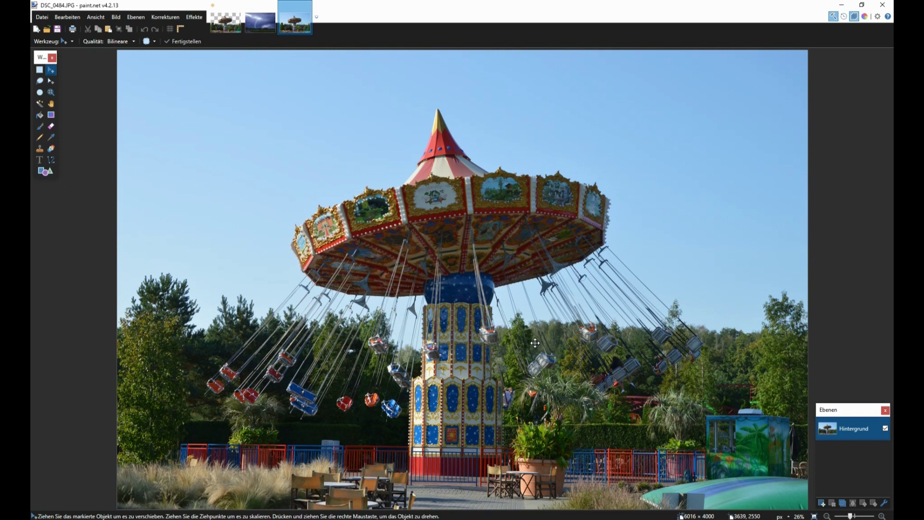
- In the carousel cutout document, make storm-sky layer Ebene 2 visible behind the carousel
{"action": "left_click", "coordinate": [225, 20]}
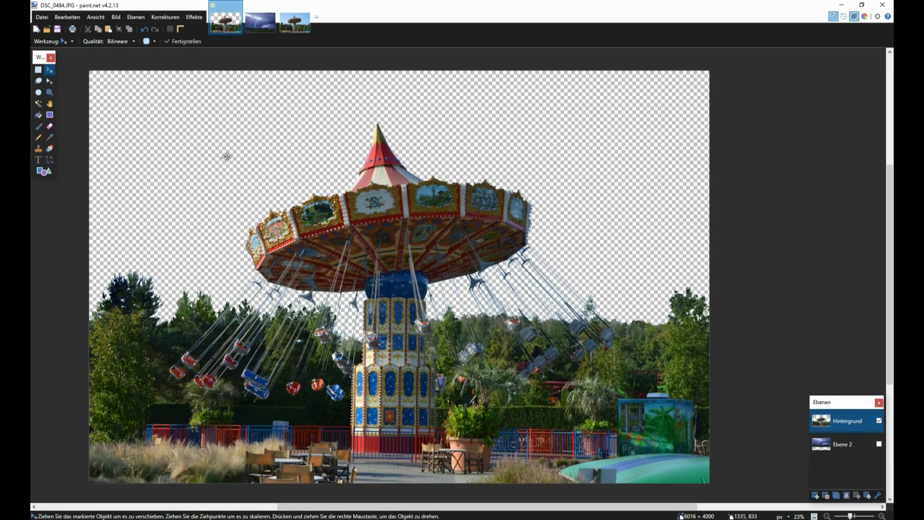
{"action": "left_click", "coordinate": [879, 443]}
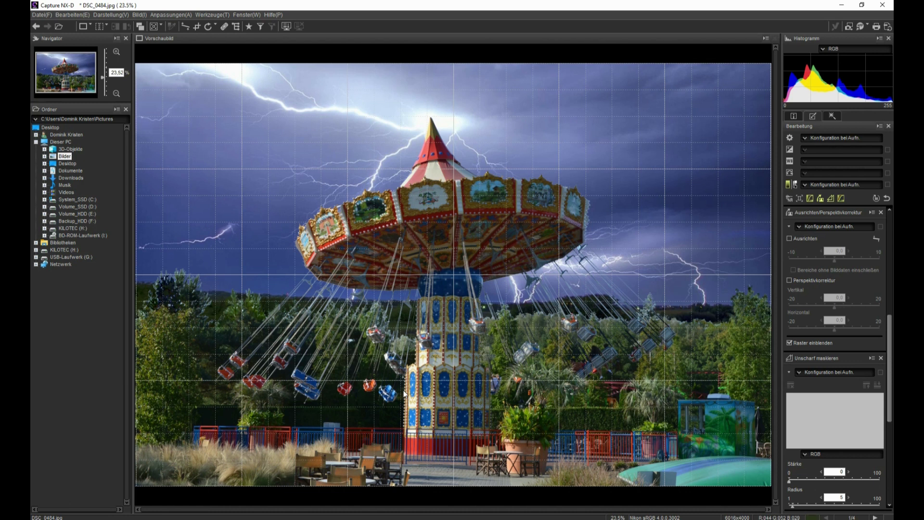
- Straighten the photo by -1.6° along a level line and hide the alignment grid
{"action": "left_click", "coordinate": [185, 26]}
{"action": "left_click_drag", "start_coordinate": [417, 420], "coordinate": [419, 388]}
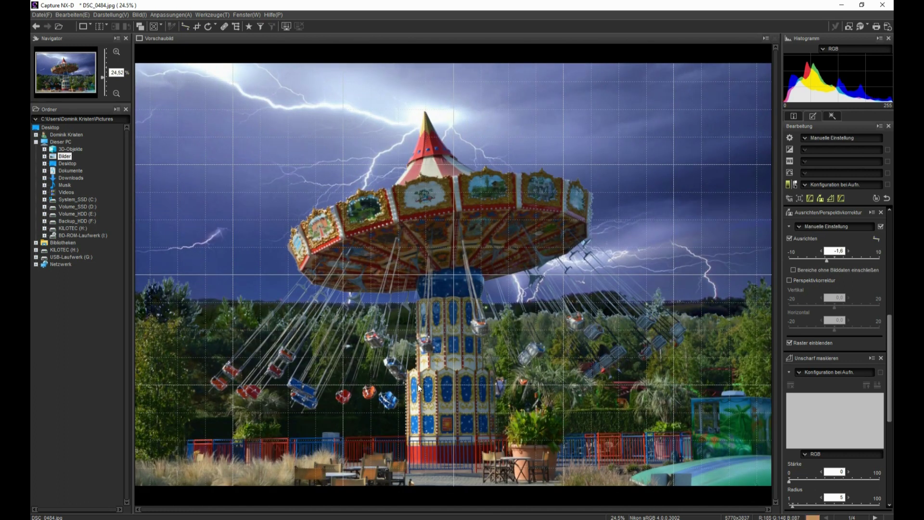
{"action": "key", "text": "ctrl+g"}
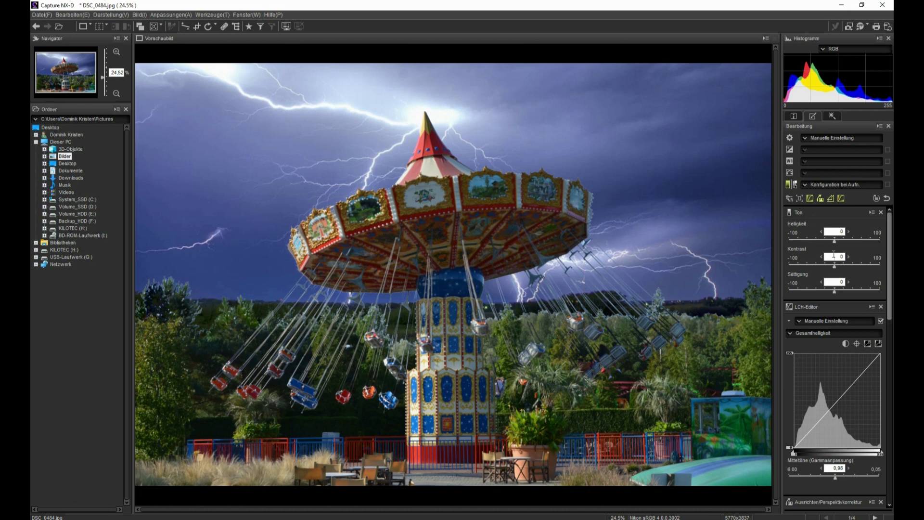
- Reduce saturation to about -80 and raise the Ton (Details) shadows to 10
{"action": "left_click_drag", "start_coordinate": [834, 291], "coordinate": [797, 290]}
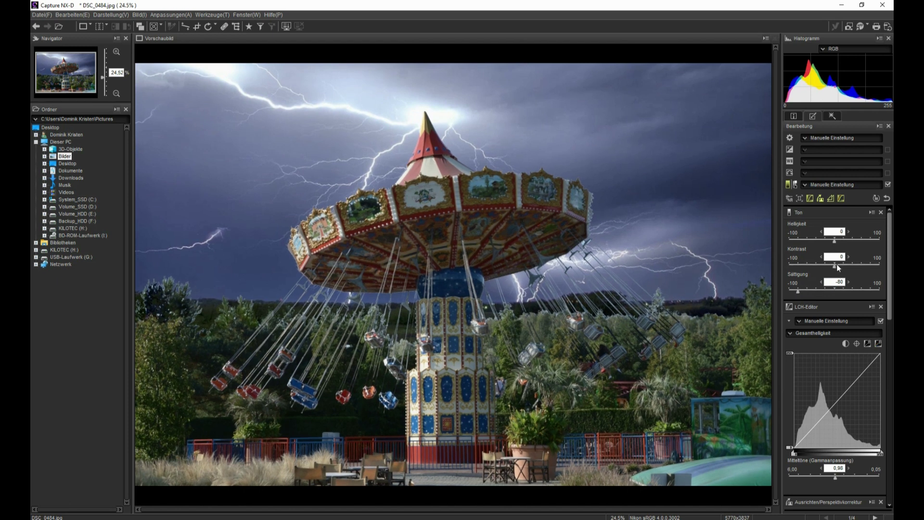
{"action": "left_click_drag", "start_coordinate": [835, 266], "coordinate": [838, 270]}
{"action": "left_click_drag", "start_coordinate": [789, 212], "coordinate": [796, 190]}
{"action": "left_click_drag", "start_coordinate": [790, 265], "coordinate": [797, 269]}
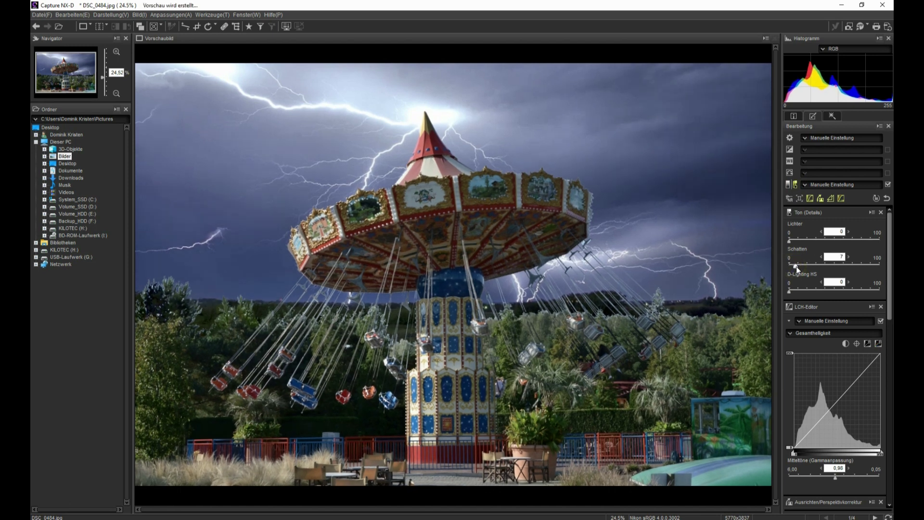
{"action": "left_click_drag", "start_coordinate": [797, 268], "coordinate": [799, 267]}
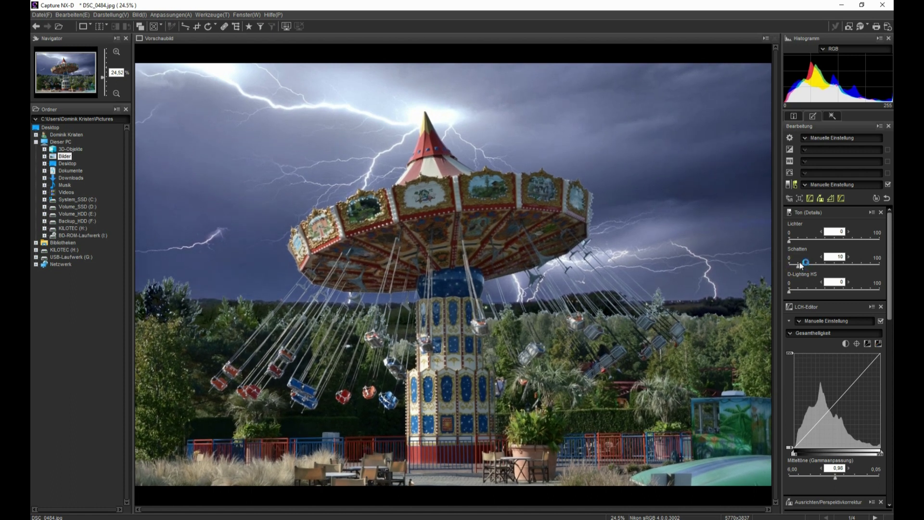
{"action": "left_click", "coordinate": [809, 197]}
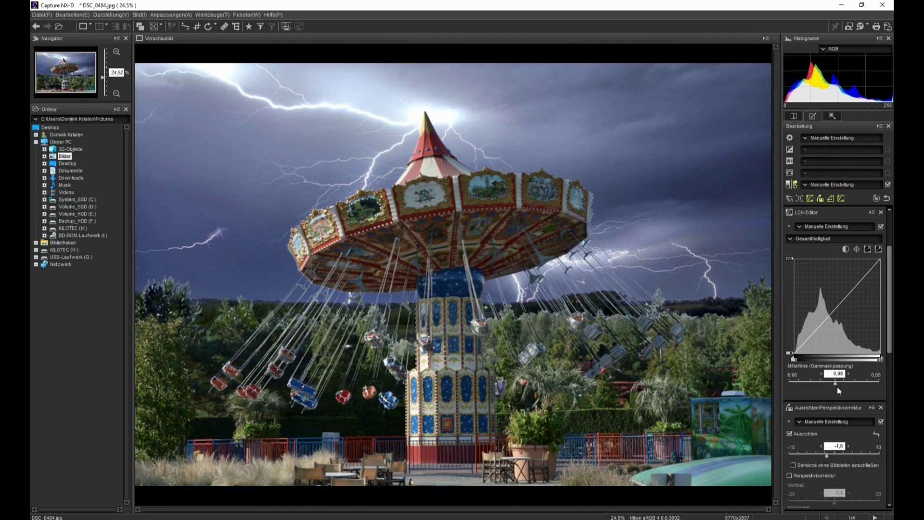
- Set LCH midtones to 0.75 and pull the Chromazität curve down across all colours
{"action": "left_click_drag", "start_coordinate": [835, 383], "coordinate": [844, 384]}
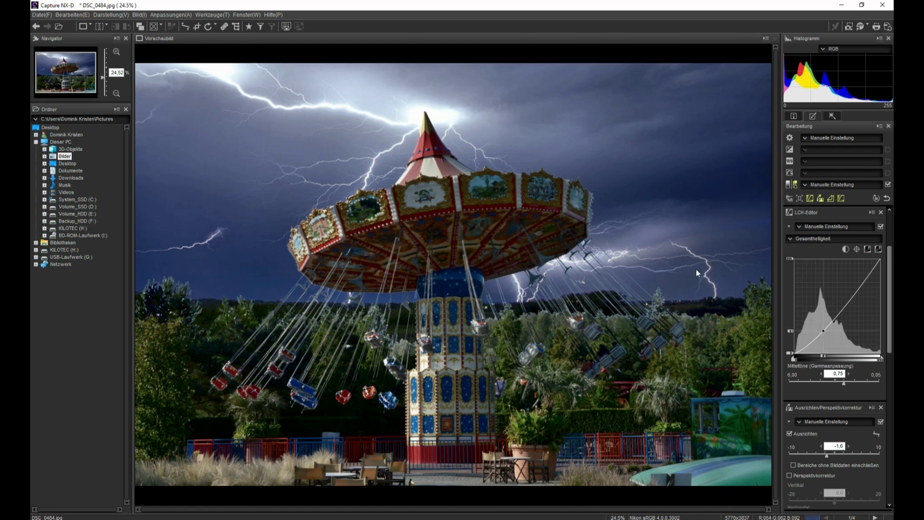
{"action": "left_click", "coordinate": [828, 239]}
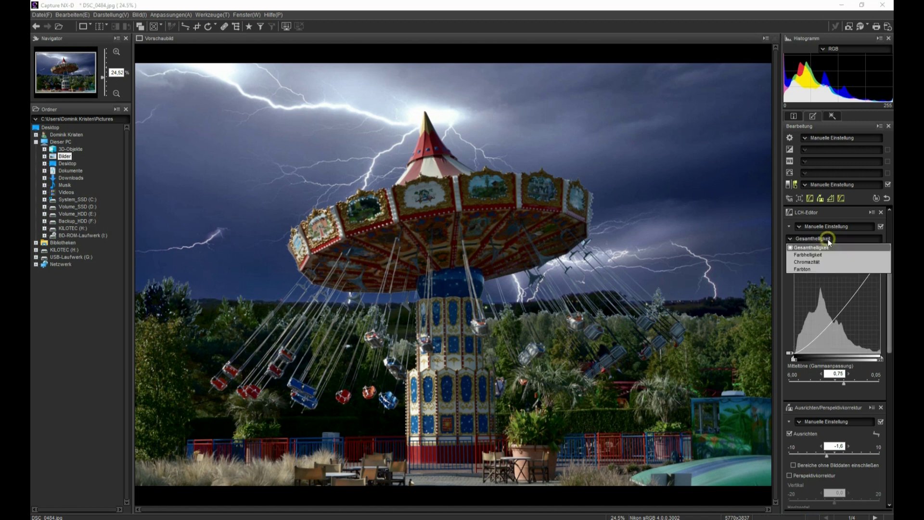
{"action": "left_click", "coordinate": [815, 263]}
{"action": "left_click_drag", "start_coordinate": [883, 304], "coordinate": [883, 335]}
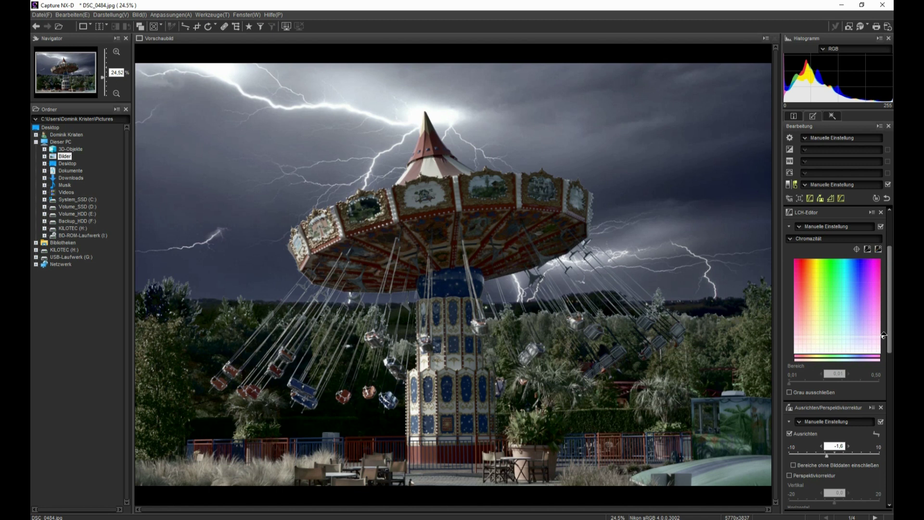
{"action": "left_click_drag", "start_coordinate": [883, 335], "coordinate": [884, 342]}
- Boost chroma around one hue, narrowing the Bereich to 0.07
{"action": "left_click_drag", "start_coordinate": [813, 343], "coordinate": [809, 314]}
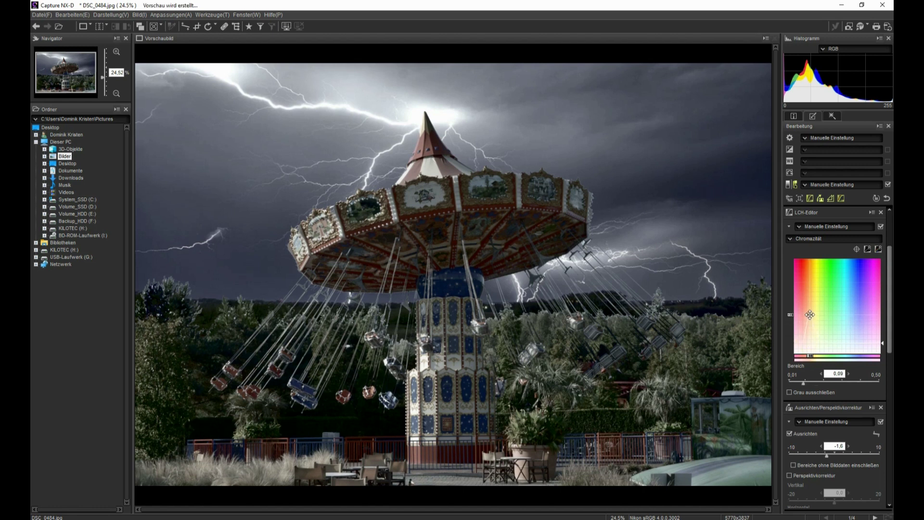
{"action": "left_click_drag", "start_coordinate": [810, 315], "coordinate": [808, 298]}
{"action": "left_click", "coordinate": [813, 383]}
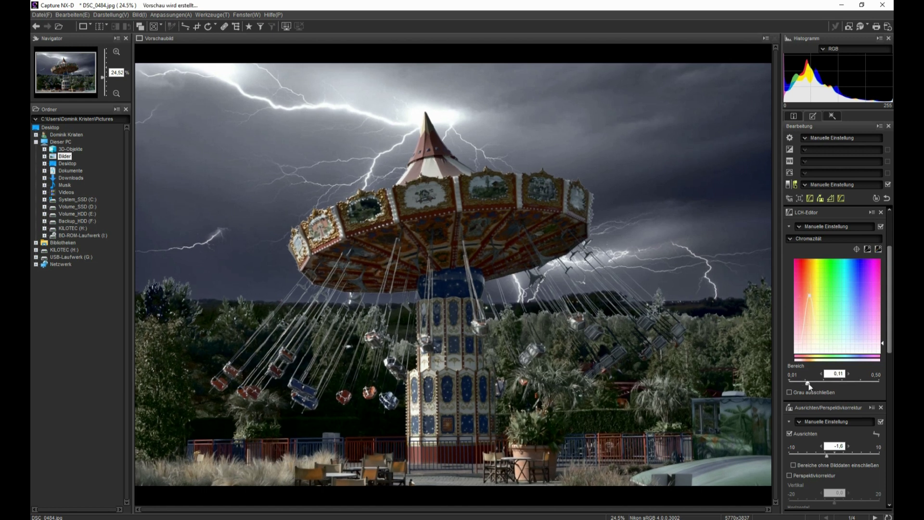
{"action": "left_click", "coordinate": [806, 383]}
{"action": "left_click_drag", "start_coordinate": [804, 382], "coordinate": [800, 382]}
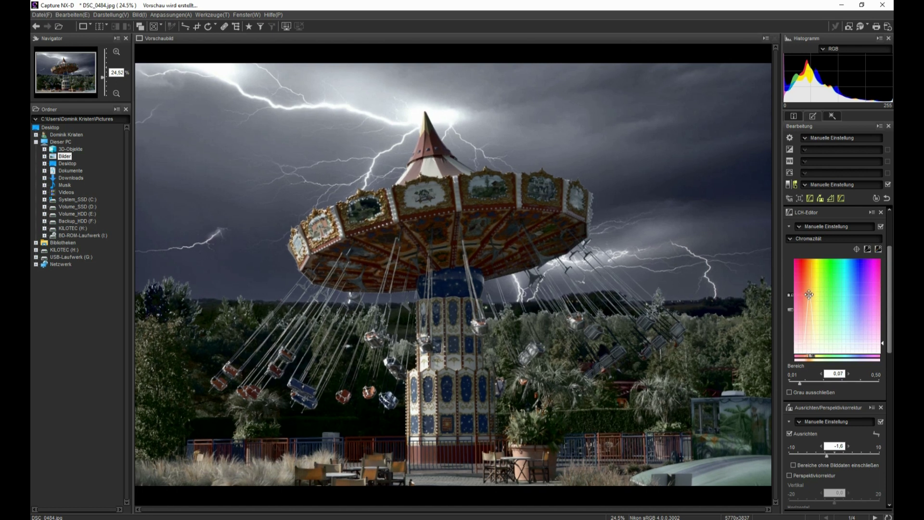
{"action": "left_click_drag", "start_coordinate": [809, 296], "coordinate": [815, 296]}
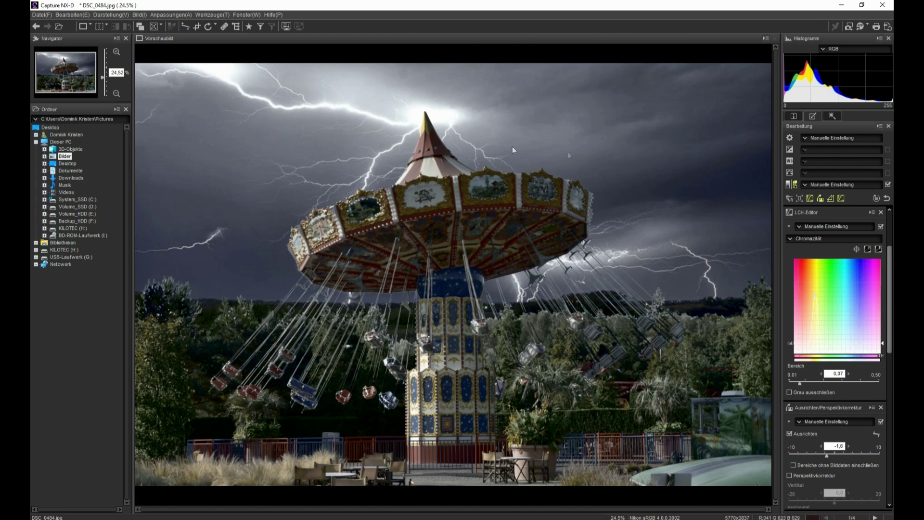
- Place a Farbkontrollpunkt on the upper-left lightning and show all its sliders
{"action": "left_click", "coordinate": [831, 117]}
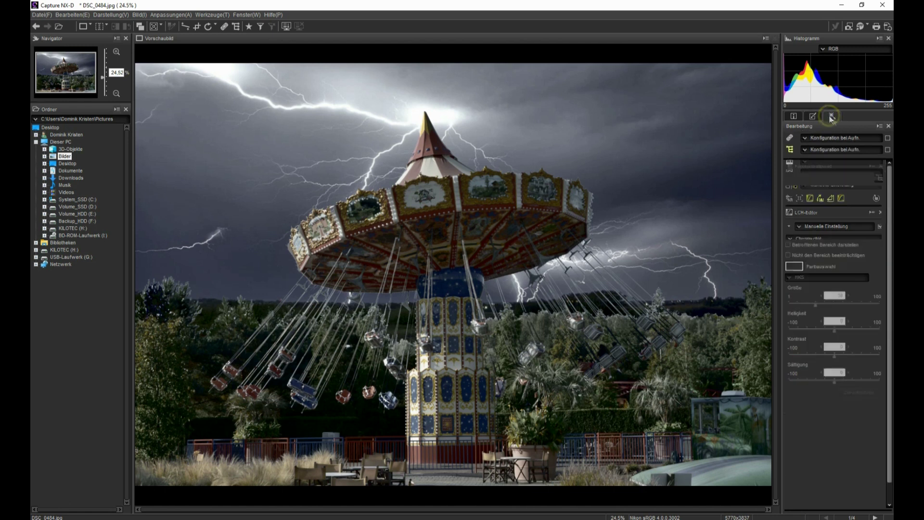
{"action": "left_click", "coordinate": [880, 178]}
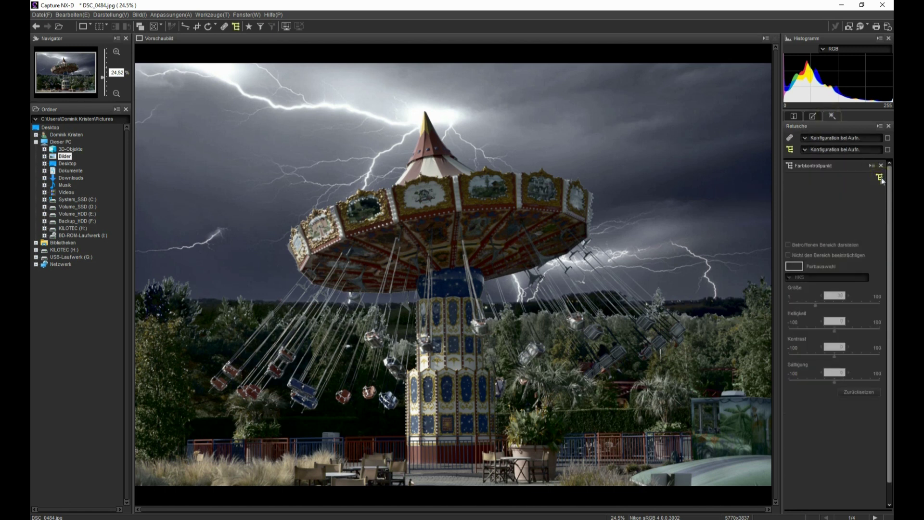
{"action": "left_click", "coordinate": [222, 77]}
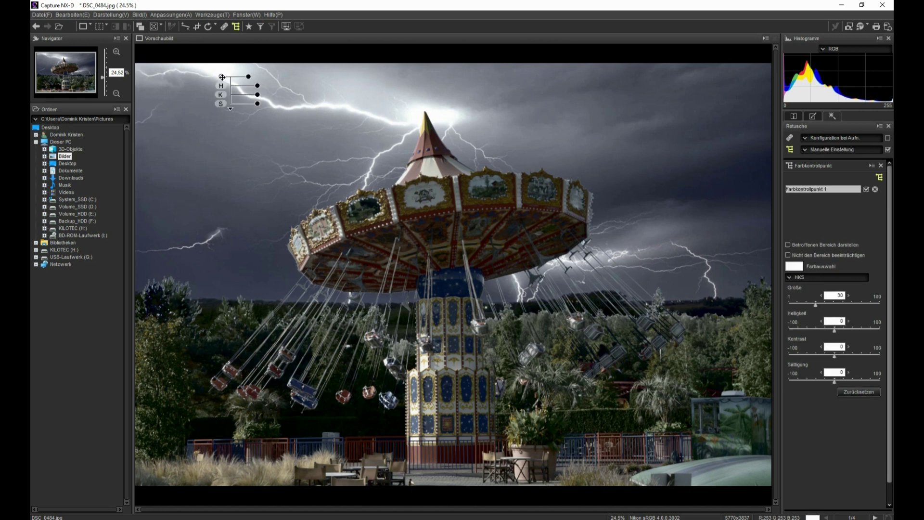
{"action": "left_click_drag", "start_coordinate": [222, 77], "coordinate": [223, 74]}
{"action": "left_click", "coordinate": [231, 106]}
- Set the control point to contrast 14, blue 16, warmth -12 and size 28
{"action": "left_click_drag", "start_coordinate": [258, 109], "coordinate": [261, 110]}
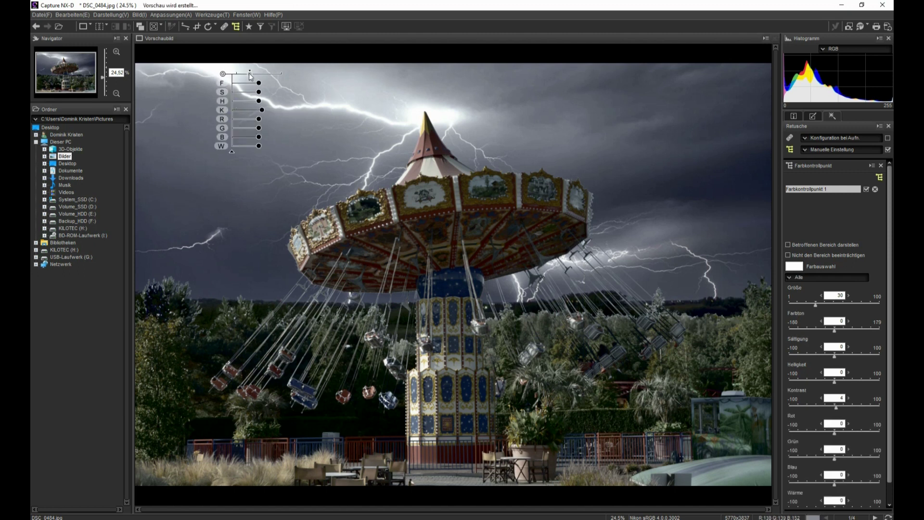
{"action": "left_click_drag", "start_coordinate": [240, 73], "coordinate": [240, 74]}
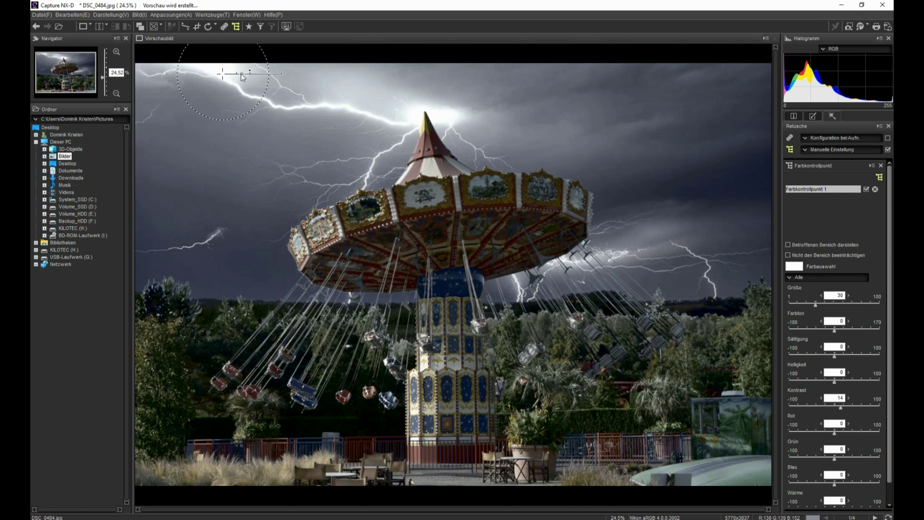
{"action": "left_click_drag", "start_coordinate": [259, 137], "coordinate": [254, 146]}
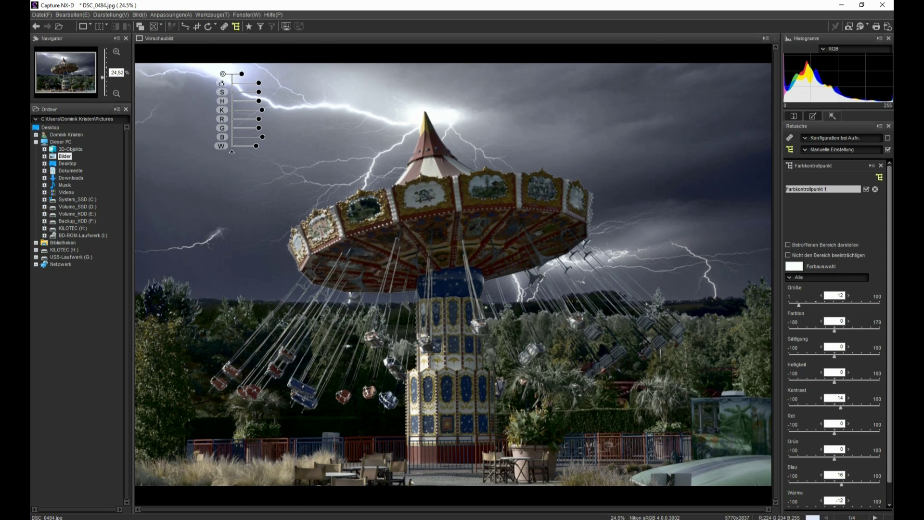
{"action": "left_click_drag", "start_coordinate": [242, 75], "coordinate": [248, 76]}
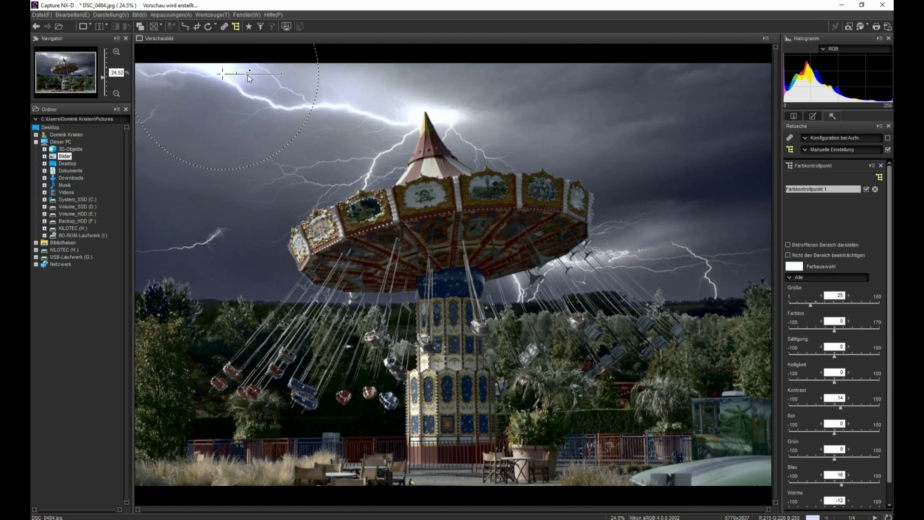
{"action": "left_click_drag", "start_coordinate": [248, 77], "coordinate": [250, 74]}
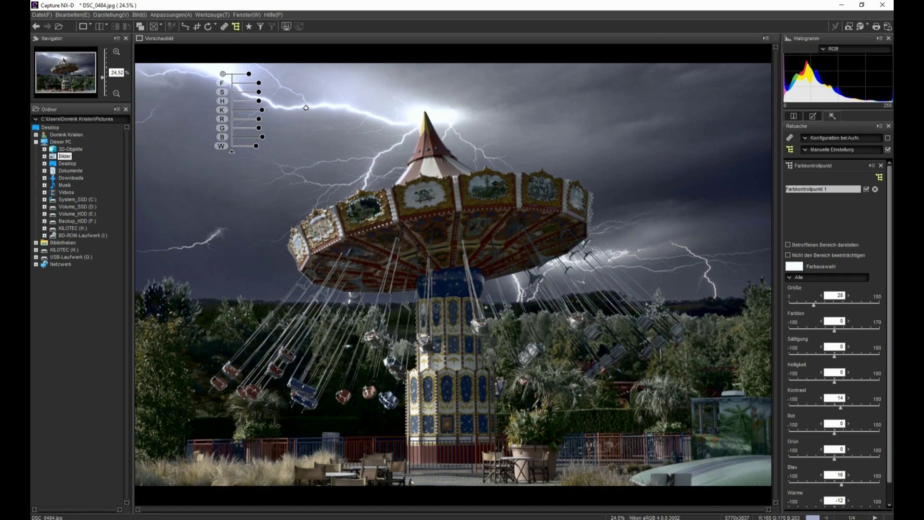
{"action": "left_click_drag", "start_coordinate": [223, 75], "coordinate": [231, 81]}
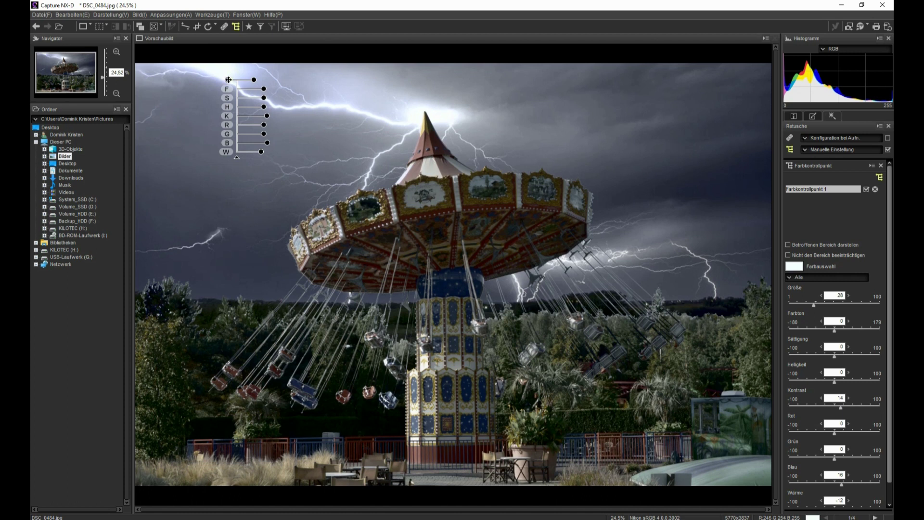
- Duplicate the colour control point and move the copy to the right
{"action": "right_click", "coordinate": [228, 79]}
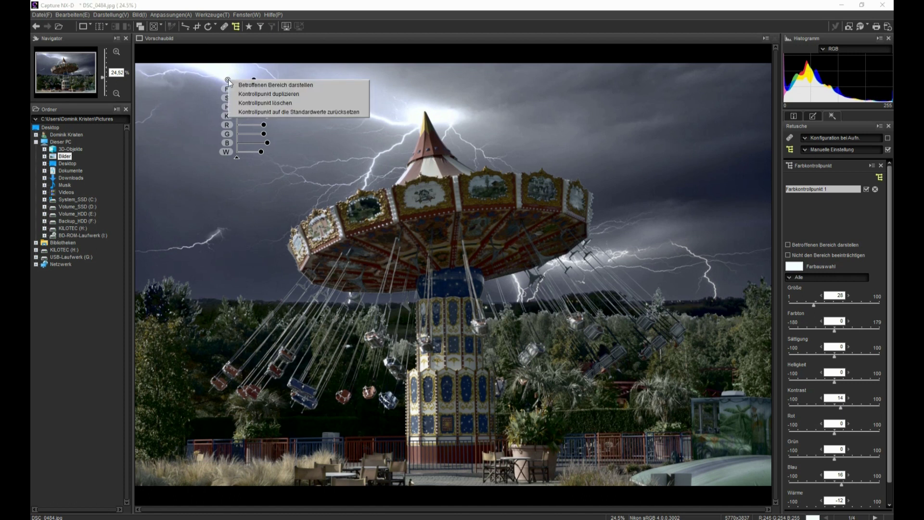
{"action": "left_click", "coordinate": [256, 94]}
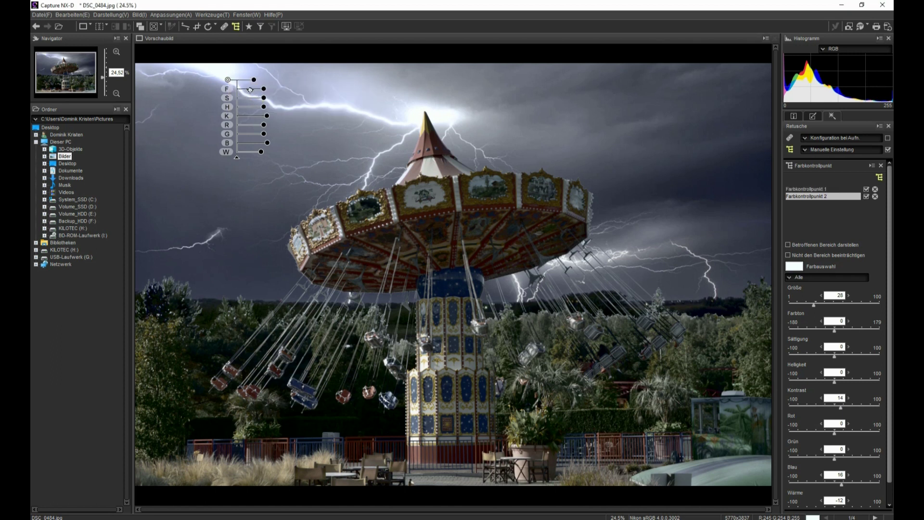
{"action": "left_click_drag", "start_coordinate": [227, 79], "coordinate": [416, 112]}
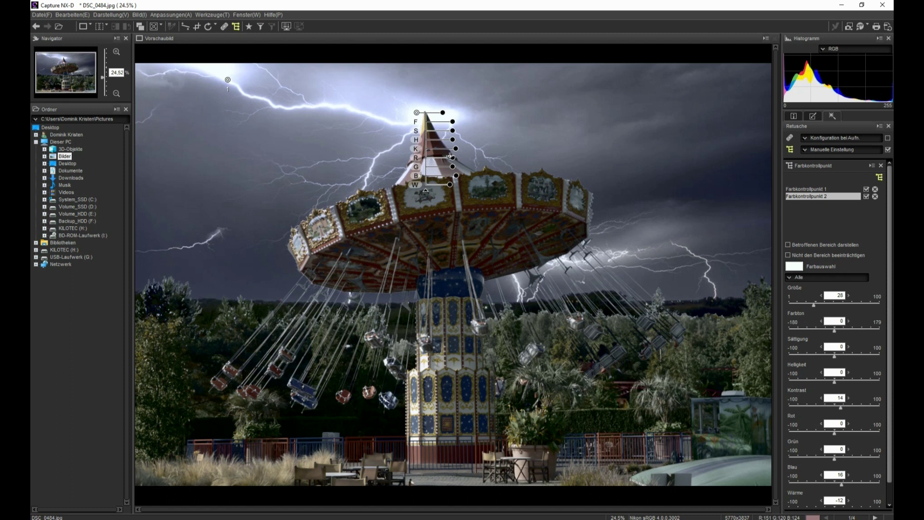
- Put a third control point on the roof cone tip, size 15, brightness 70
{"action": "left_click", "coordinate": [400, 153]}
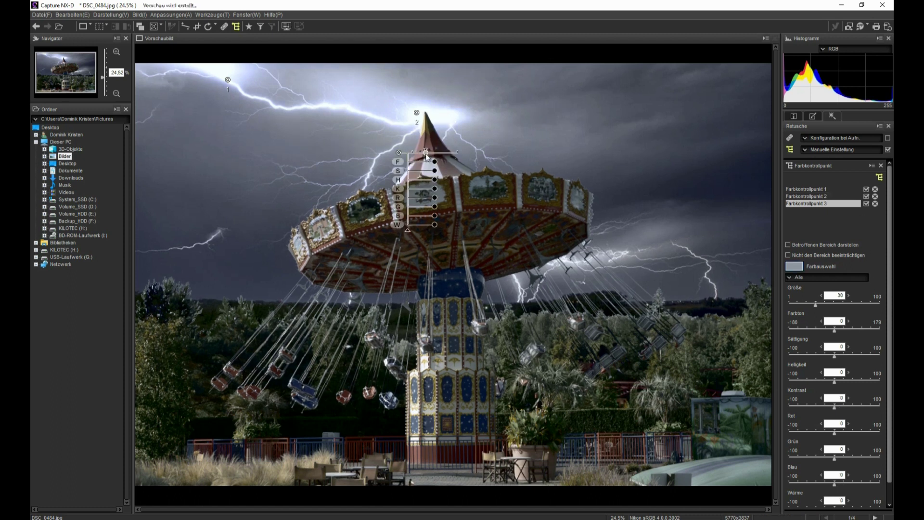
{"action": "left_click_drag", "start_coordinate": [419, 155], "coordinate": [421, 162]}
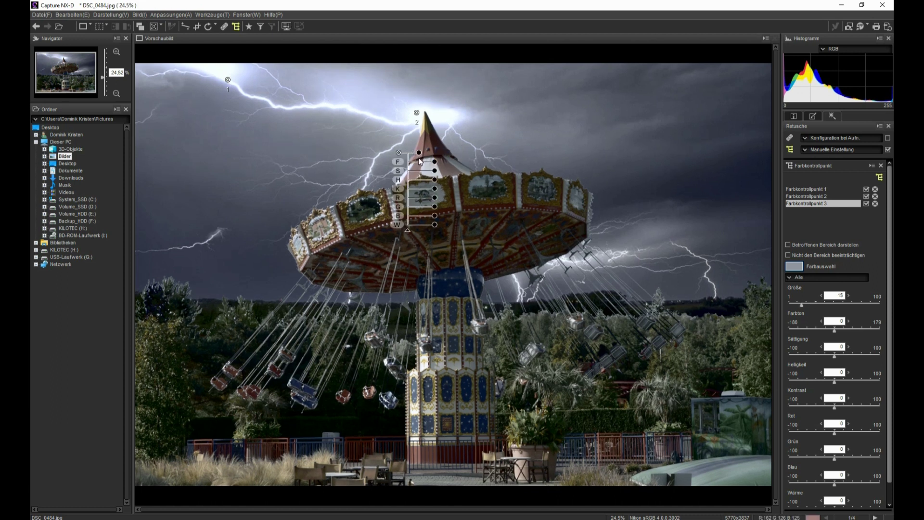
{"action": "left_click_drag", "start_coordinate": [434, 180], "coordinate": [447, 181]}
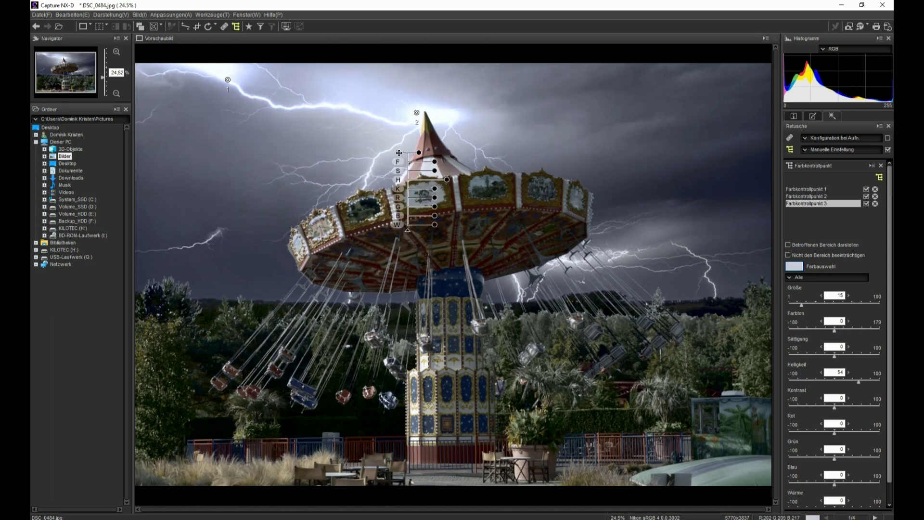
{"action": "left_click_drag", "start_coordinate": [399, 152], "coordinate": [417, 150]}
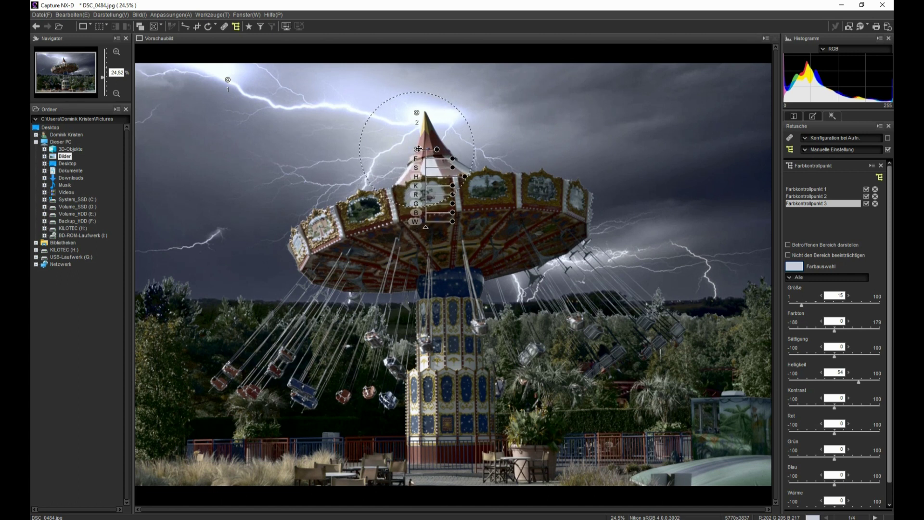
{"action": "left_click_drag", "start_coordinate": [416, 151], "coordinate": [420, 148]}
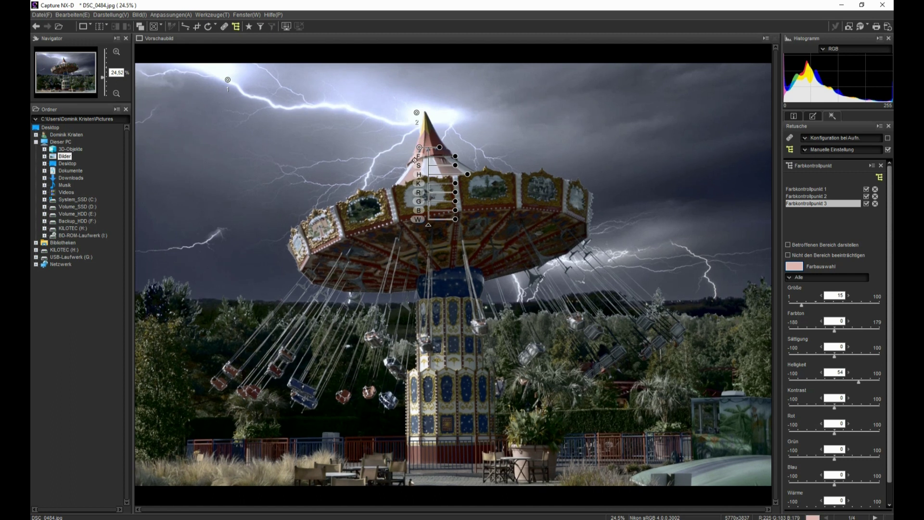
{"action": "left_click_drag", "start_coordinate": [419, 148], "coordinate": [430, 165]}
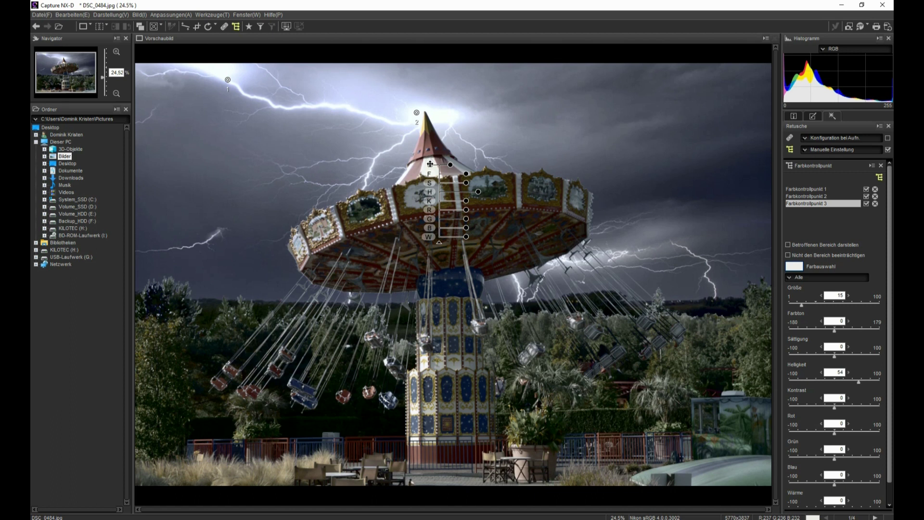
{"action": "left_click_drag", "start_coordinate": [428, 164], "coordinate": [419, 147]}
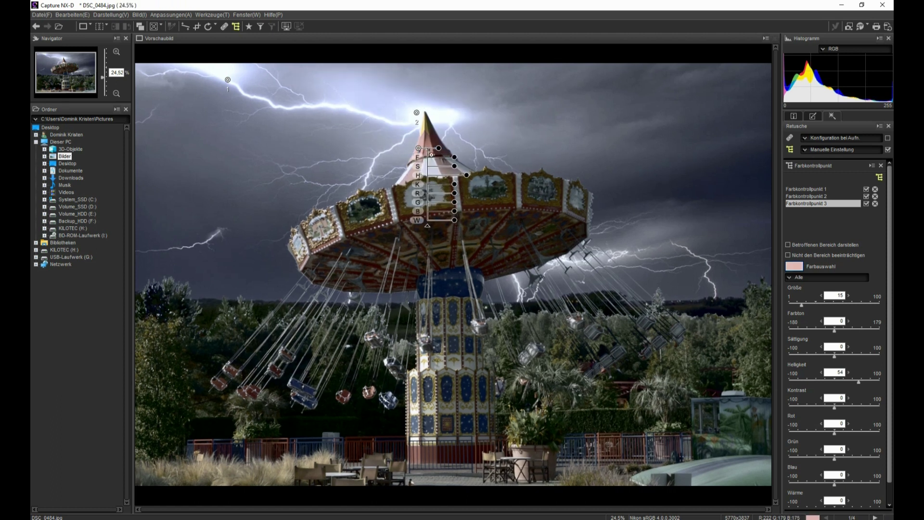
{"action": "left_click_drag", "start_coordinate": [467, 175], "coordinate": [471, 176]}
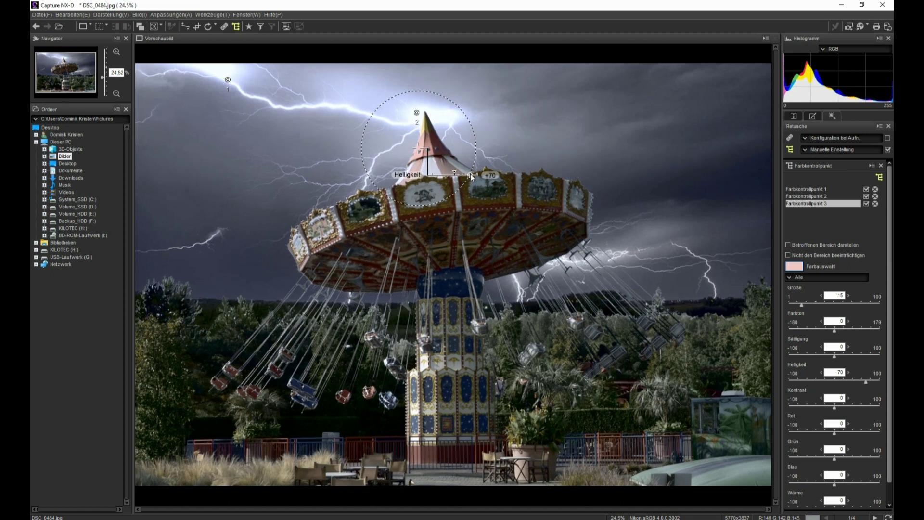
{"action": "left_click_drag", "start_coordinate": [469, 174], "coordinate": [470, 174]}
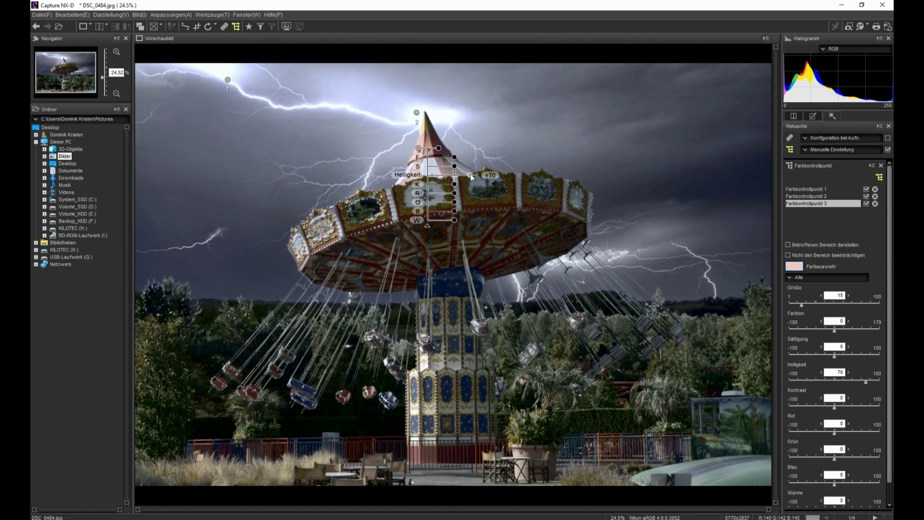
- Lower the LCH editor's overall midtones from 0.76 to 0.69
{"action": "left_click", "coordinate": [878, 177]}
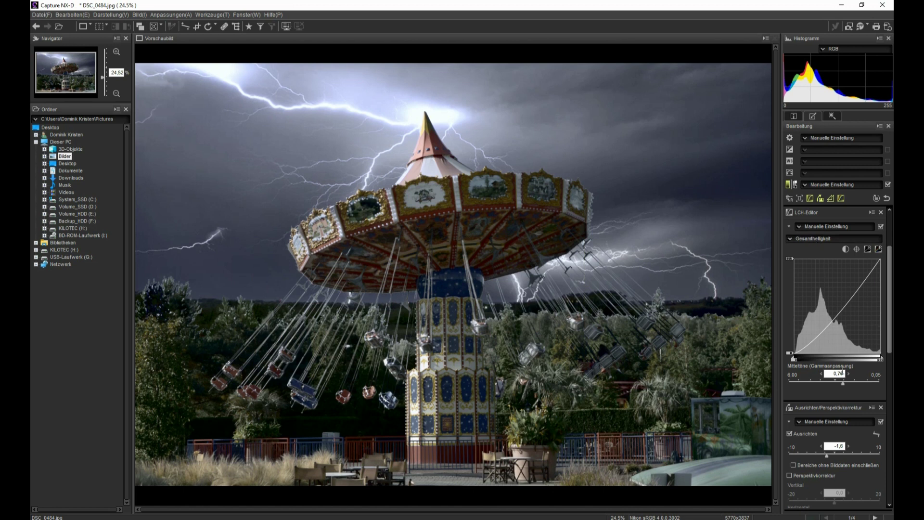
{"action": "left_click_drag", "start_coordinate": [843, 383], "coordinate": [845, 383]}
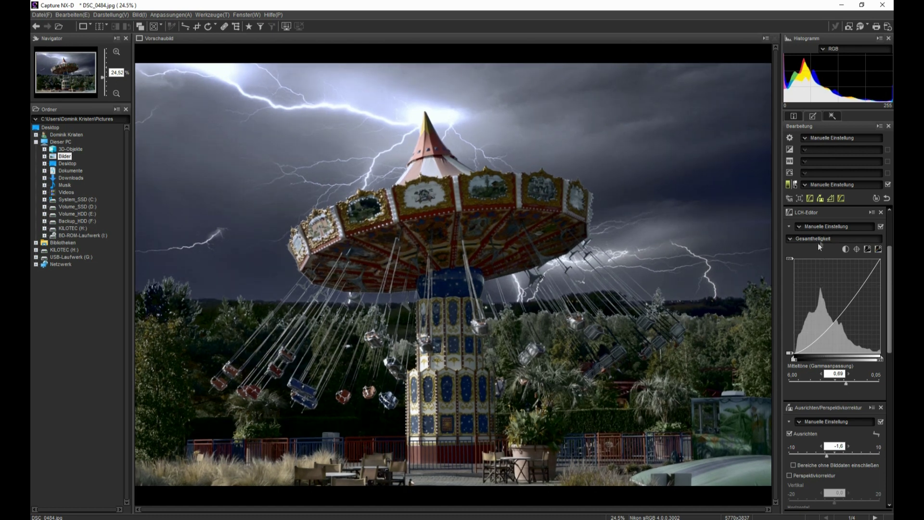
- Apply Unsharp Mask with strength 8 and radius 8
{"action": "left_click", "coordinate": [830, 198]}
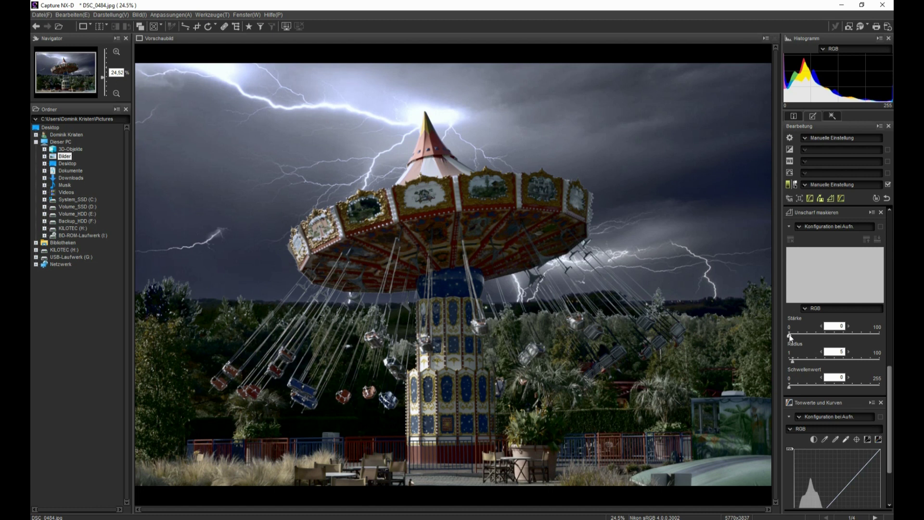
{"action": "left_click_drag", "start_coordinate": [789, 335], "coordinate": [797, 336]}
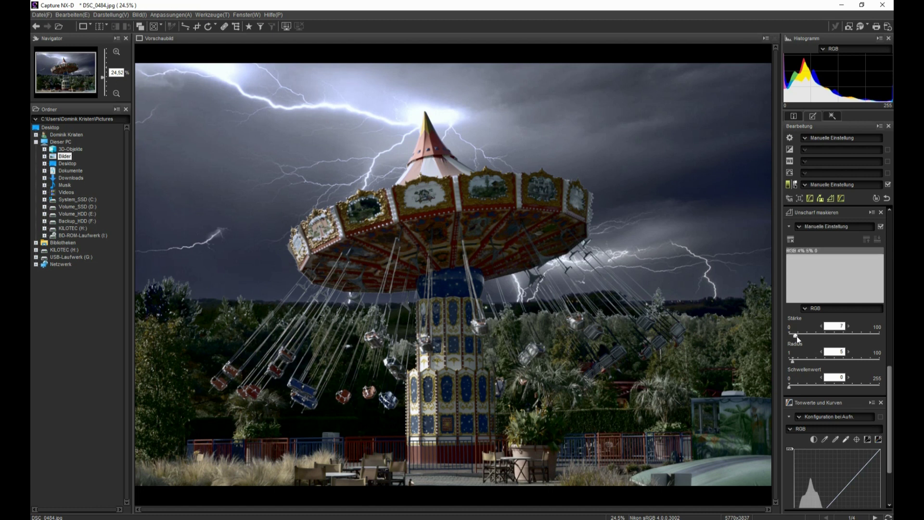
{"action": "mouse_move", "coordinate": [792, 359]}
{"action": "left_mouse_down"}
{"action": "mouse_move", "coordinate": [807, 336]}
{"action": "mouse_move", "coordinate": [799, 362]}
{"action": "left_mouse_up"}
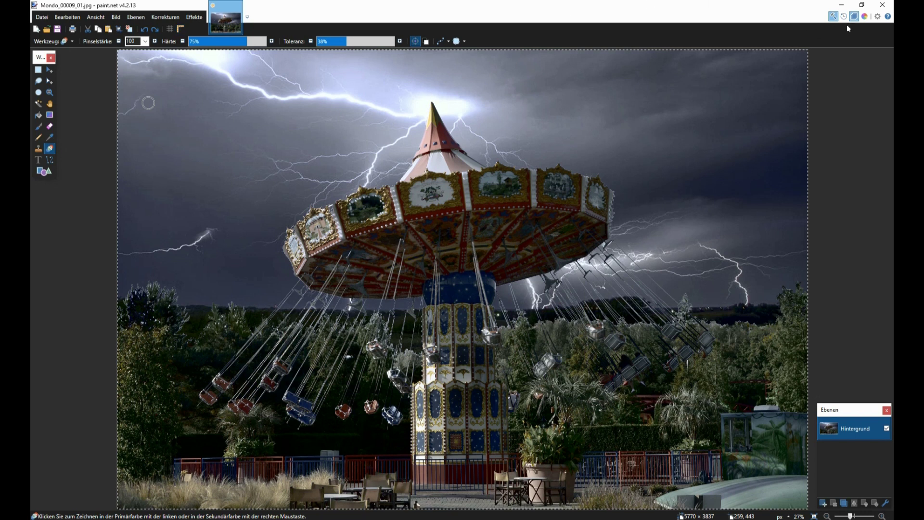
- Set the primary colour to black at alpha 70 and darken the carousel tower panels
{"action": "left_click", "coordinate": [864, 16]}
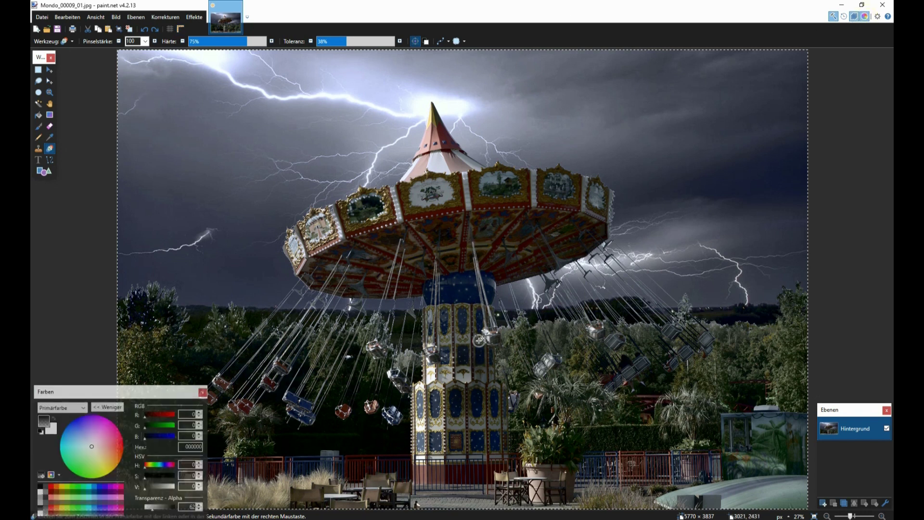
{"action": "left_click", "coordinate": [41, 486]}
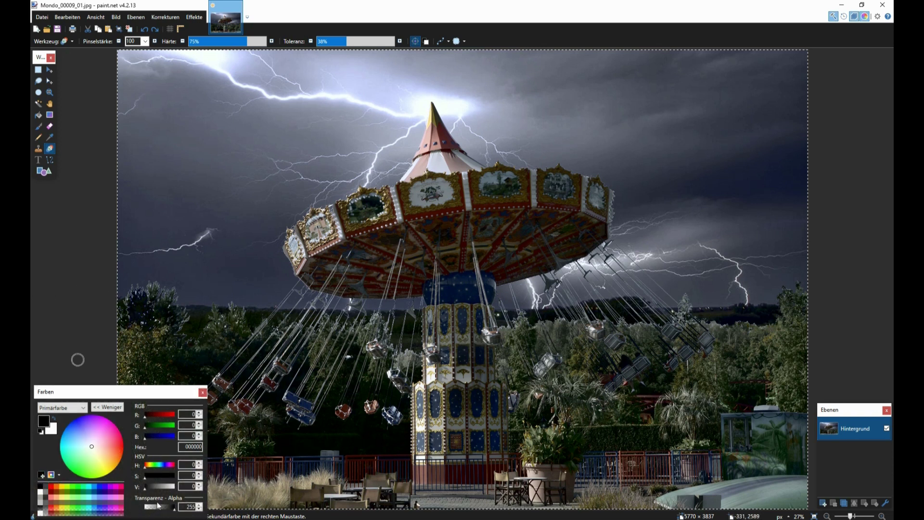
{"action": "left_click_drag", "start_coordinate": [166, 512], "coordinate": [154, 510]}
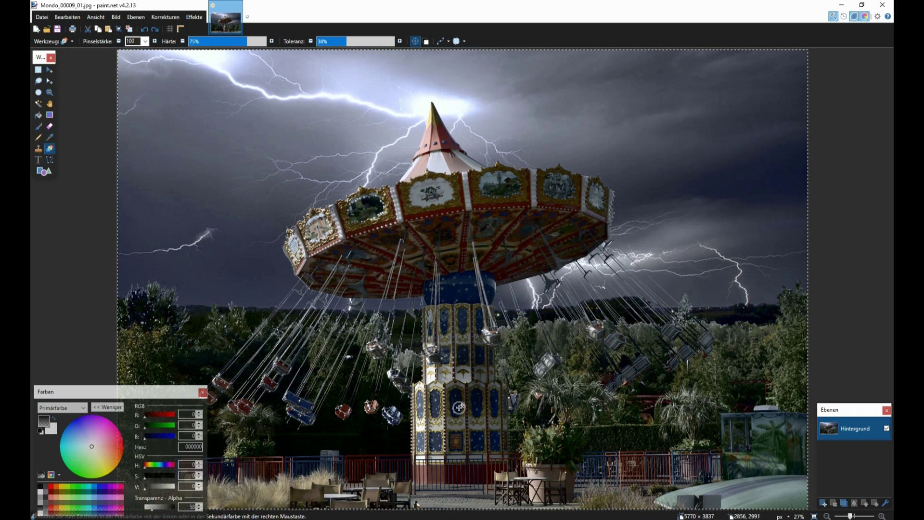
{"action": "mouse_move", "coordinate": [459, 407]}
{"action": "left_mouse_down"}
{"action": "mouse_move", "coordinate": [460, 440]}
{"action": "mouse_move", "coordinate": [471, 435]}
{"action": "mouse_move", "coordinate": [480, 453]}
{"action": "left_mouse_up"}
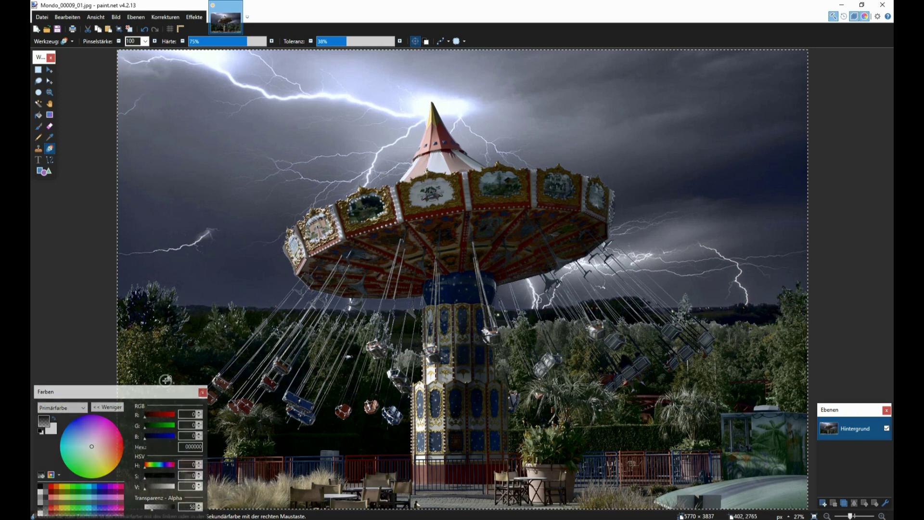
- Apply Hue/Saturation with saturation 69 and lightness -4
{"action": "left_click", "coordinate": [202, 392]}
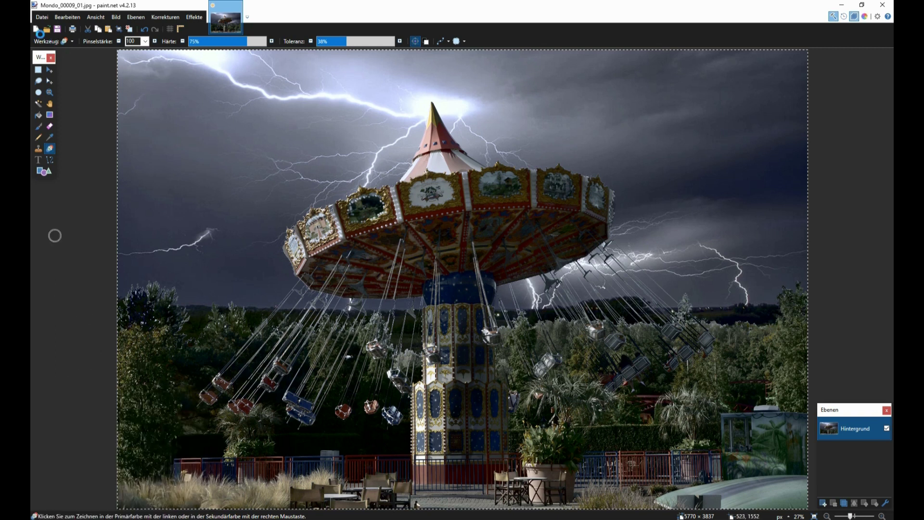
{"action": "left_click", "coordinate": [50, 70]}
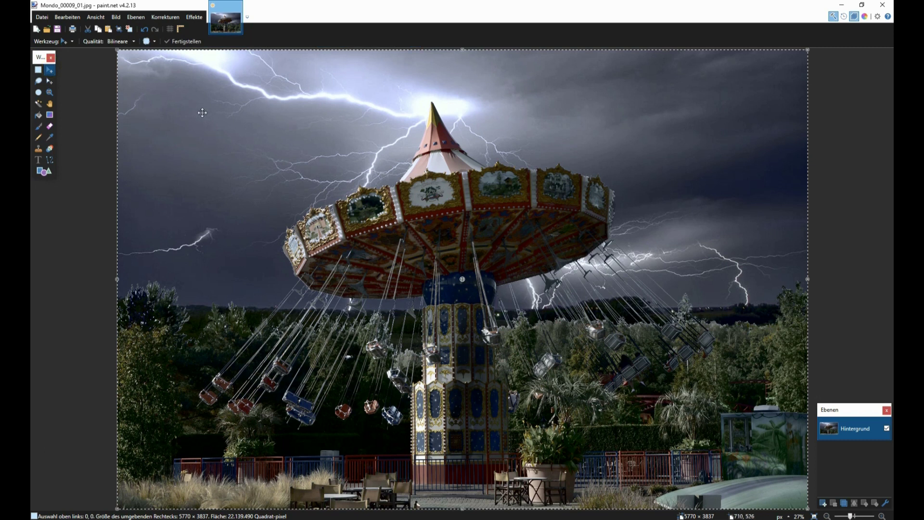
{"action": "left_click", "coordinate": [164, 17]}
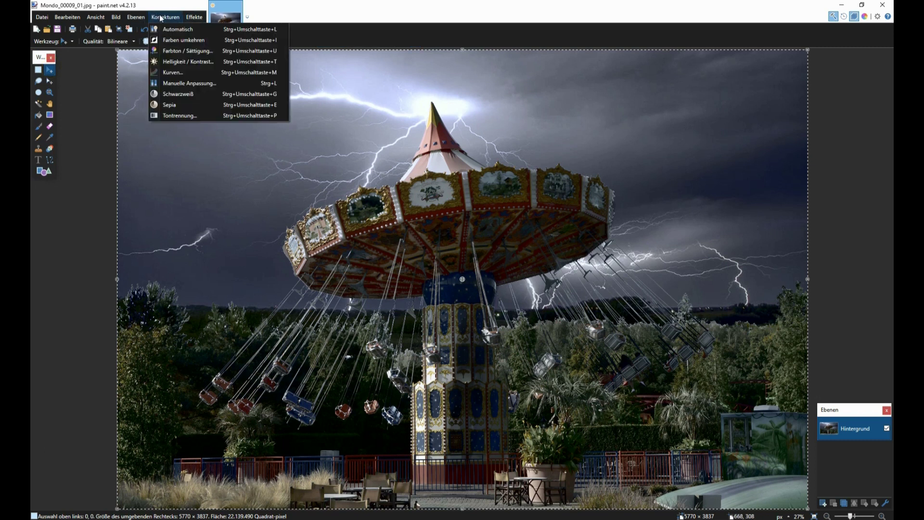
{"action": "left_click", "coordinate": [182, 51]}
{"action": "left_click_drag", "start_coordinate": [478, 216], "coordinate": [801, 247]}
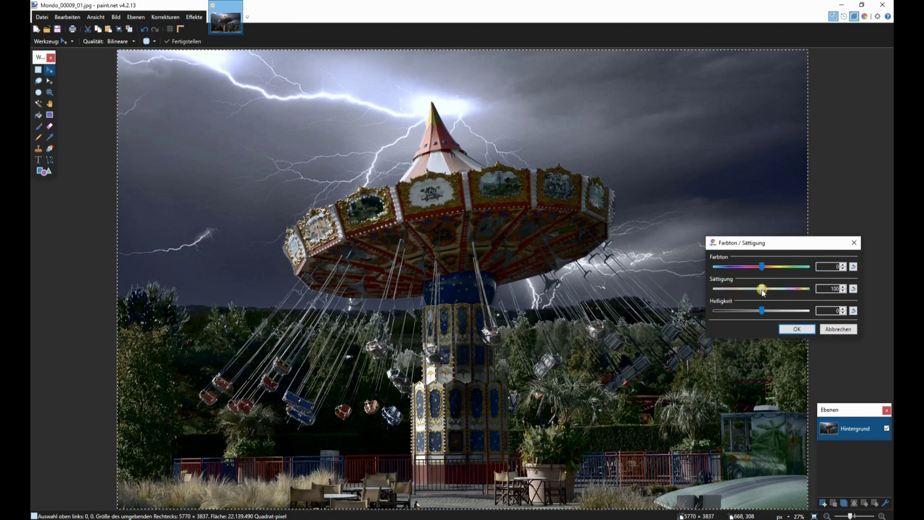
{"action": "left_click_drag", "start_coordinate": [762, 288], "coordinate": [752, 289]}
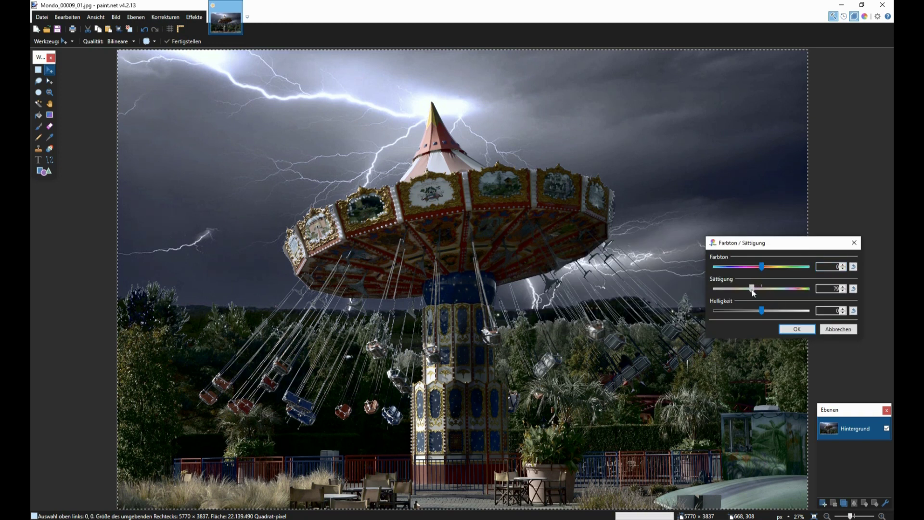
{"action": "left_click_drag", "start_coordinate": [752, 289], "coordinate": [746, 293]}
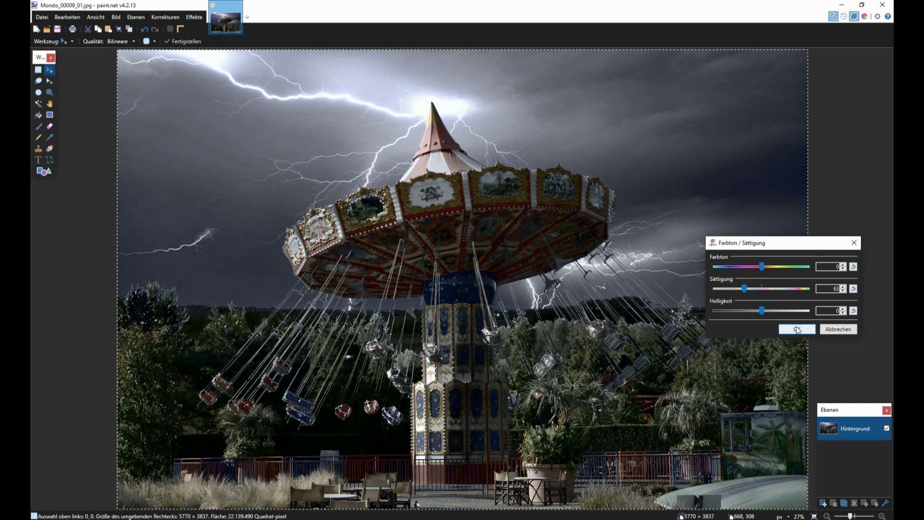
{"action": "left_click_drag", "start_coordinate": [761, 311], "coordinate": [757, 311]}
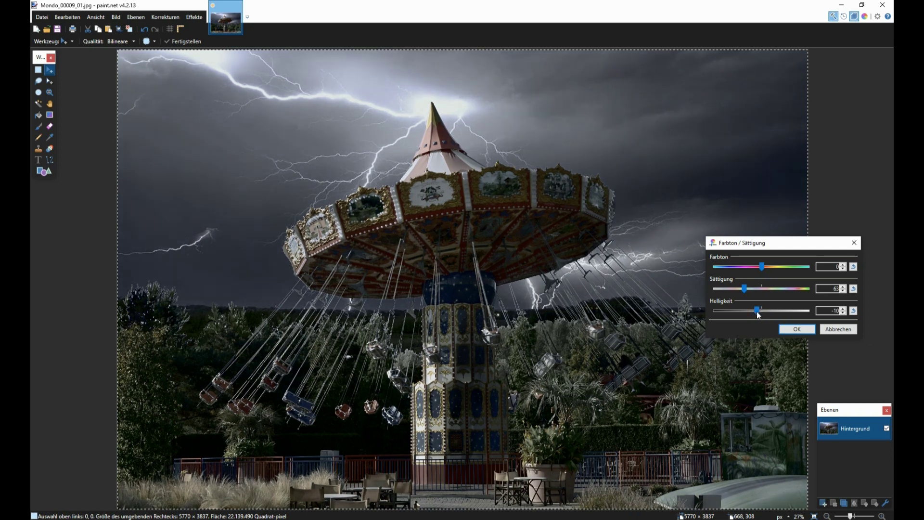
{"action": "left_click", "coordinate": [802, 331]}
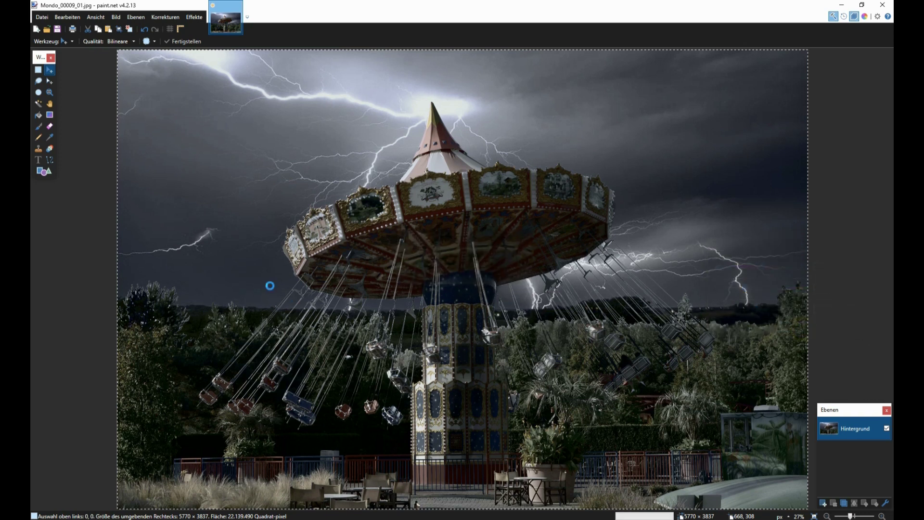
- Apply a Vignette with radius about 0,58 and density 0,83 to the carousel photo
{"action": "left_click", "coordinate": [199, 20]}
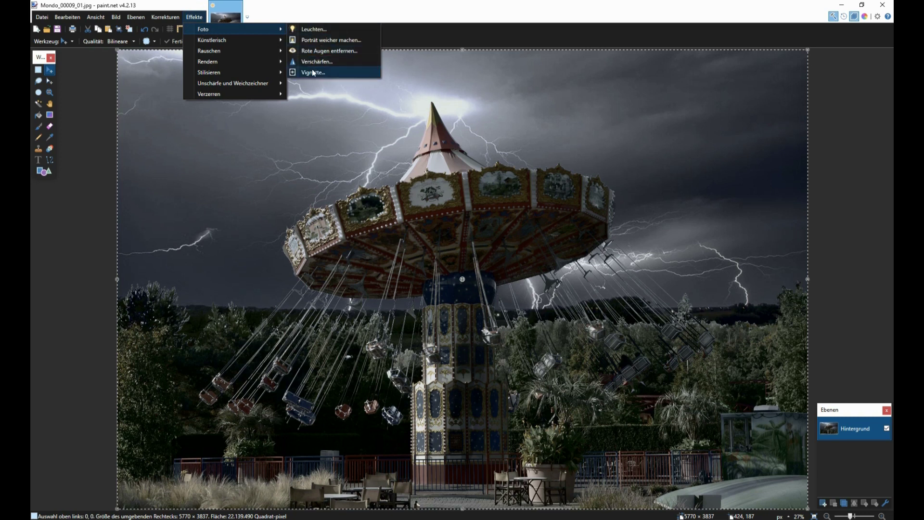
{"action": "mouse_move", "coordinate": [217, 28]}
{"action": "left_click", "coordinate": [312, 69]}
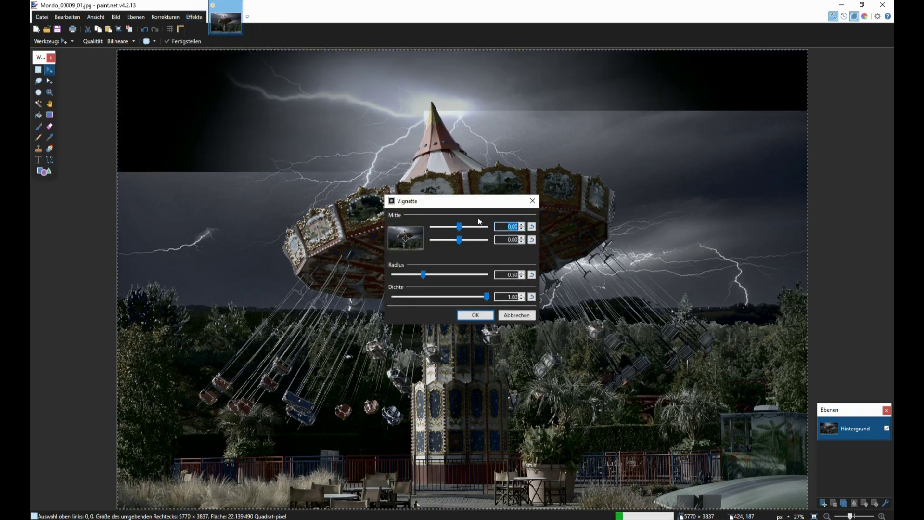
{"action": "left_click_drag", "start_coordinate": [475, 207], "coordinate": [653, 241]}
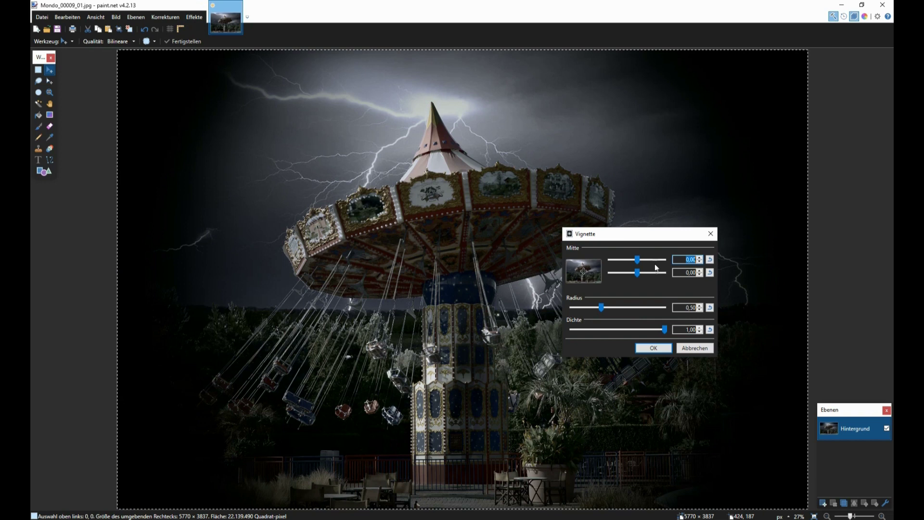
{"action": "left_click_drag", "start_coordinate": [663, 332], "coordinate": [652, 332]}
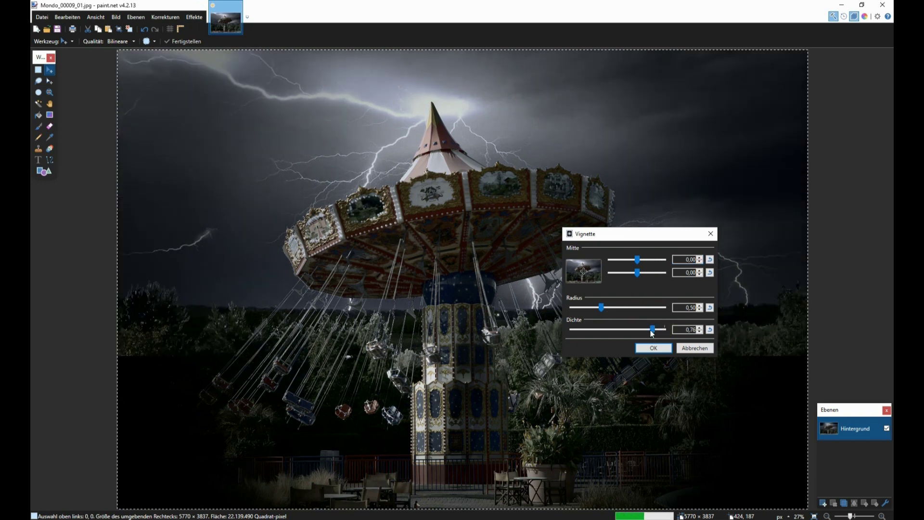
{"action": "left_click_drag", "start_coordinate": [603, 307], "coordinate": [609, 310]}
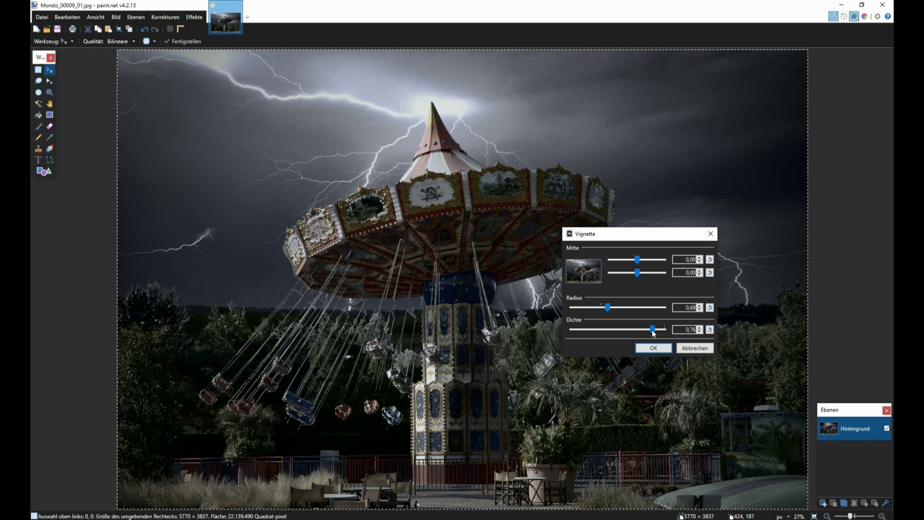
{"action": "left_click_drag", "start_coordinate": [652, 331], "coordinate": [653, 330]}
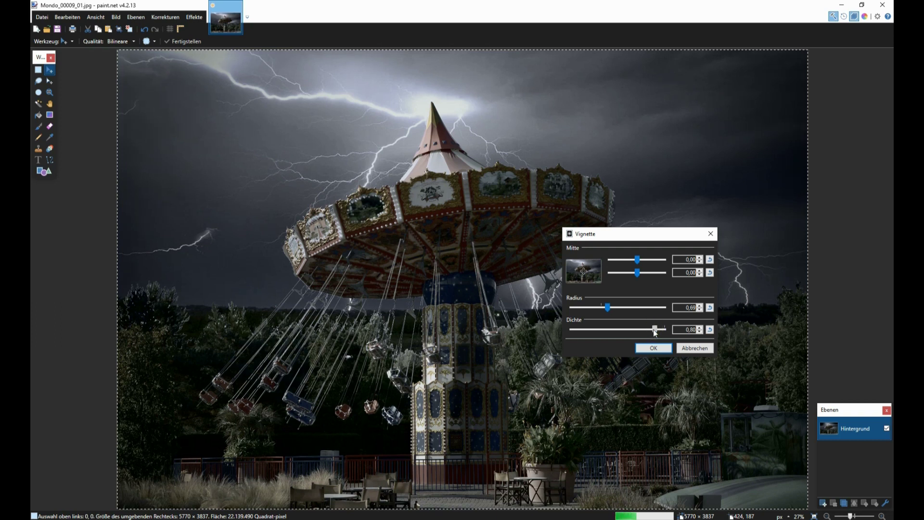
{"action": "left_click_drag", "start_coordinate": [654, 330], "coordinate": [656, 330]}
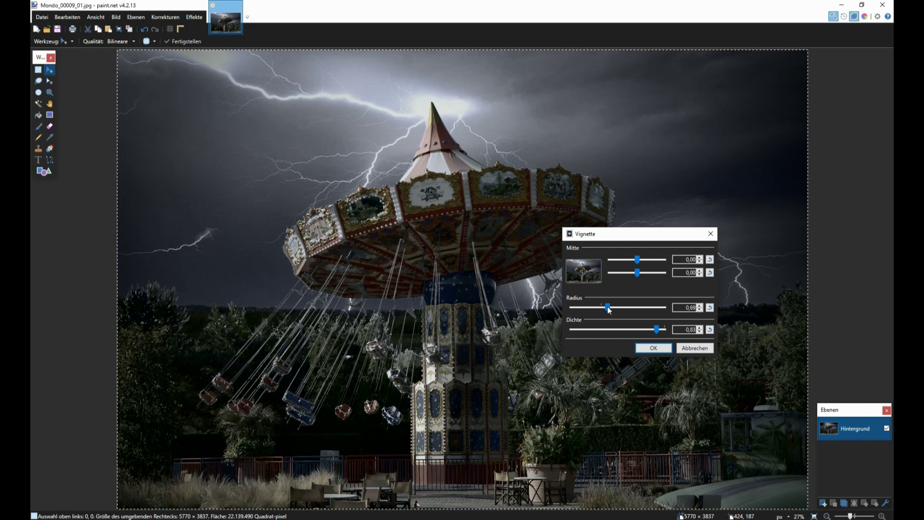
{"action": "left_click", "coordinate": [647, 347]}
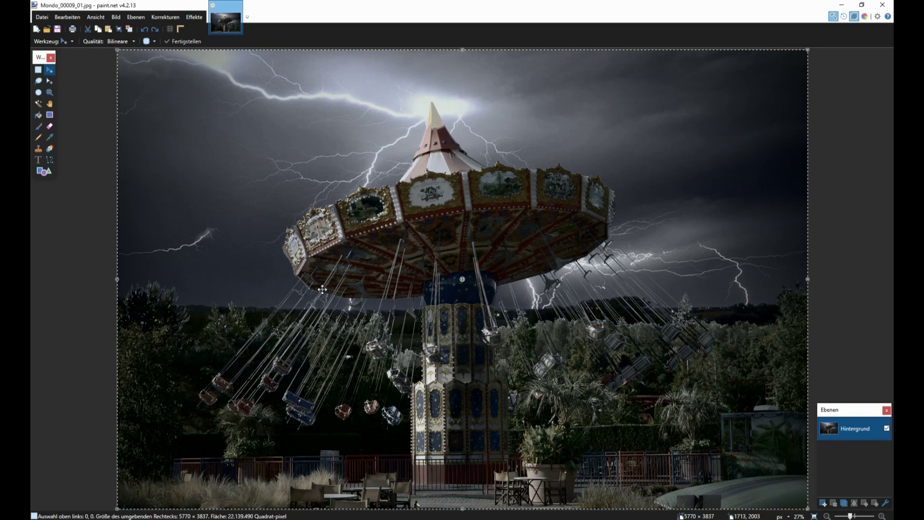
- Select the Recolor brush and reopen the Colors window
{"action": "left_click", "coordinate": [50, 148]}
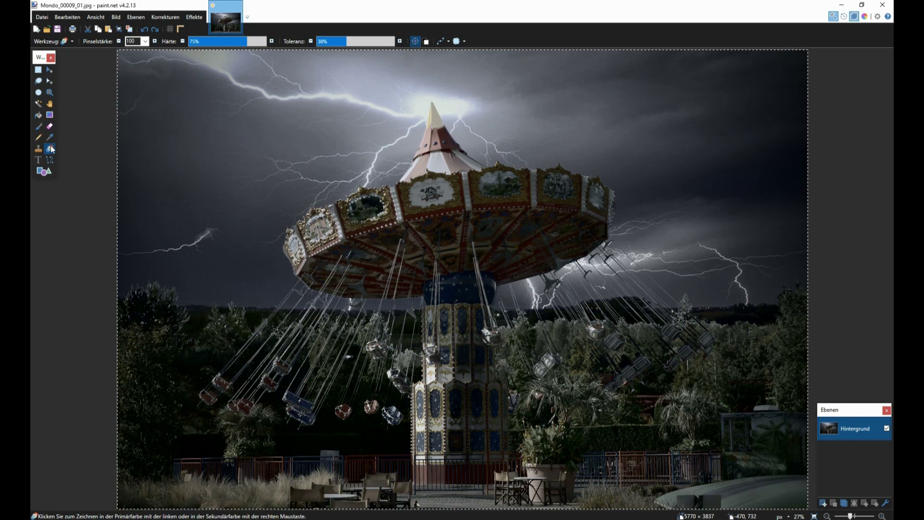
{"action": "left_click", "coordinate": [864, 16]}
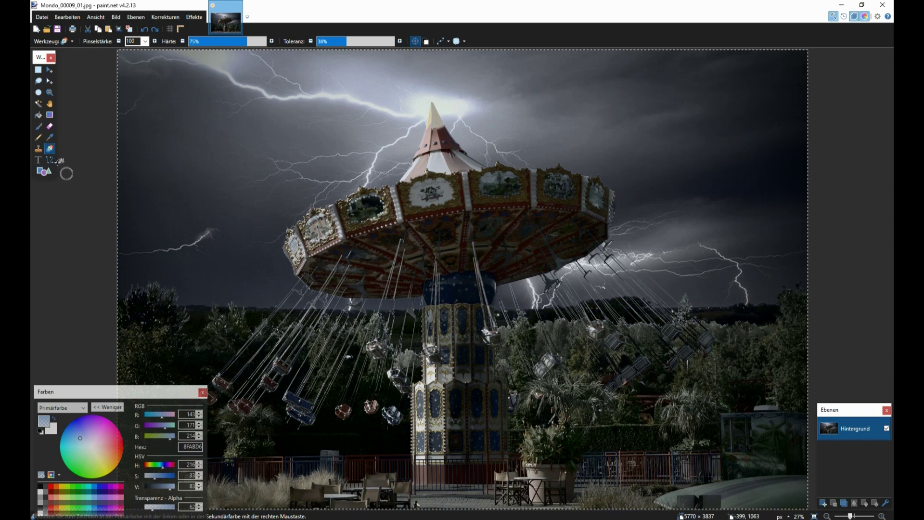
- Sample the pale lightning grey, set alpha 97 and brush width 400, and brighten the spire glow
{"action": "left_click", "coordinate": [50, 137]}
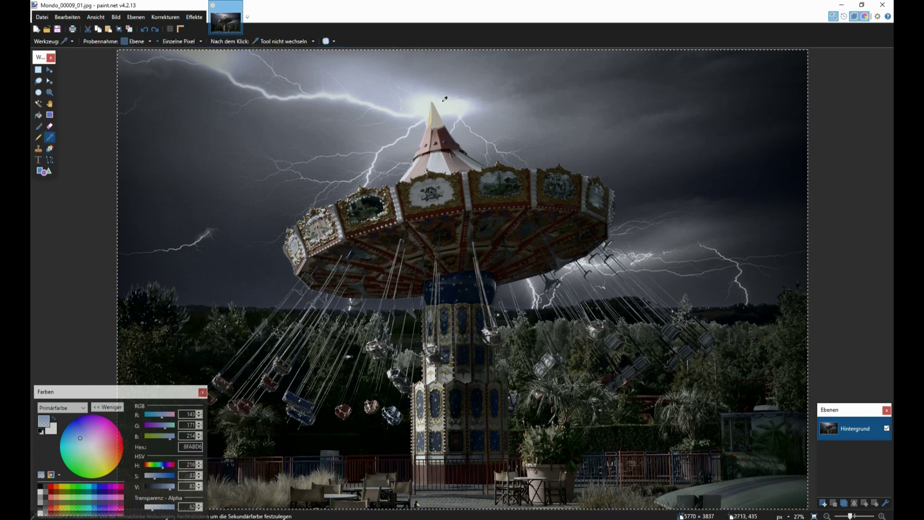
{"action": "left_click", "coordinate": [443, 99]}
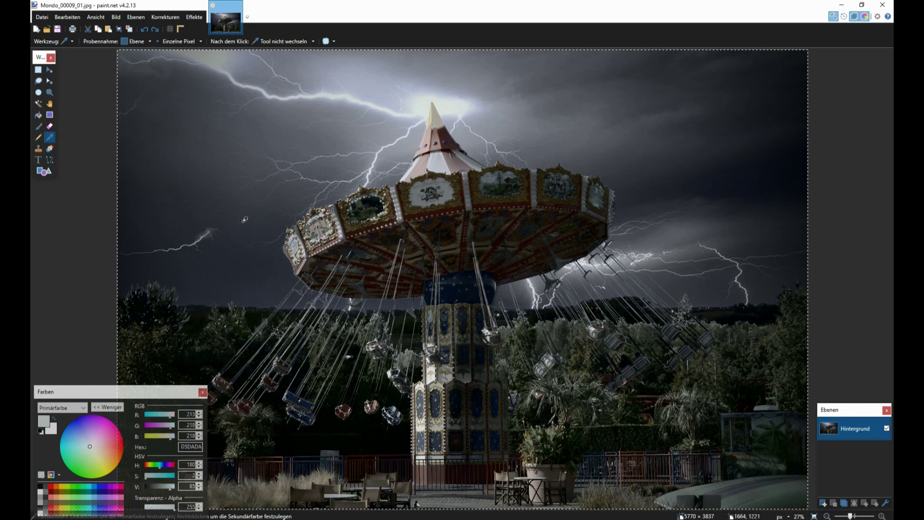
{"action": "left_click", "coordinate": [50, 148]}
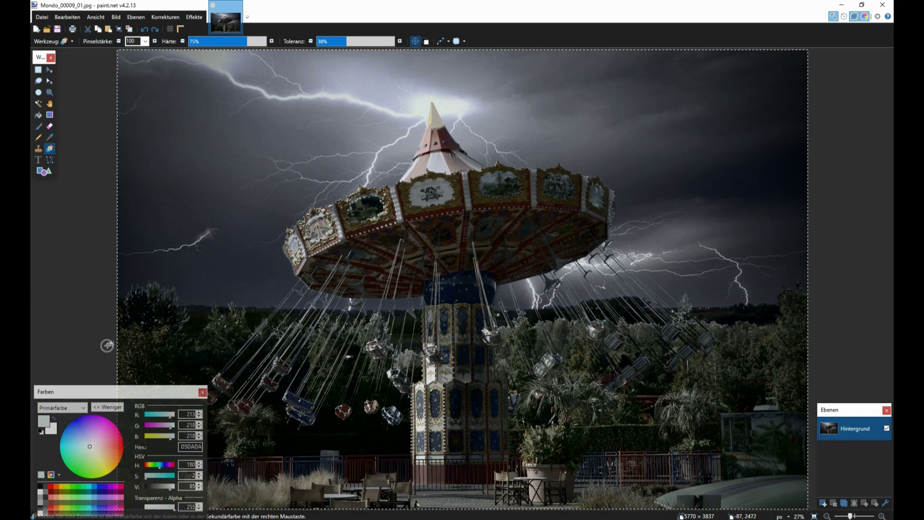
{"action": "left_click_drag", "start_coordinate": [173, 508], "coordinate": [157, 508]}
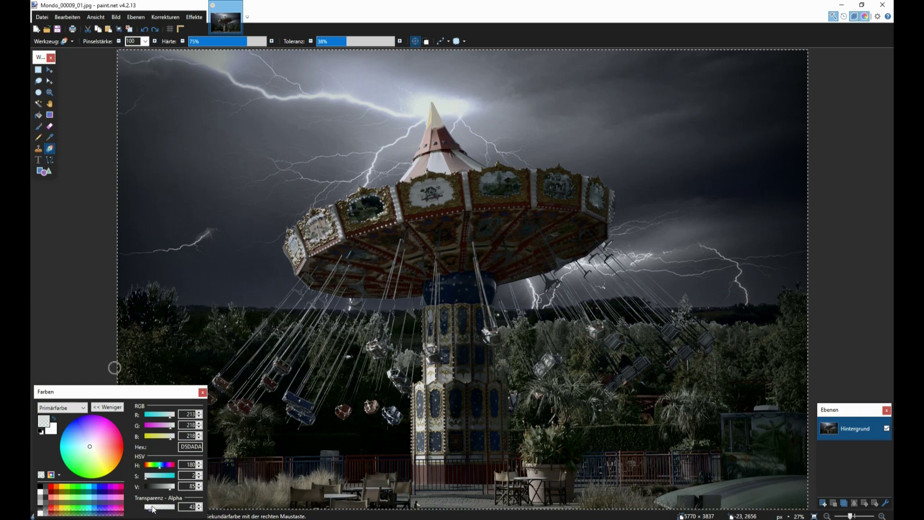
{"action": "left_click", "coordinate": [145, 42]}
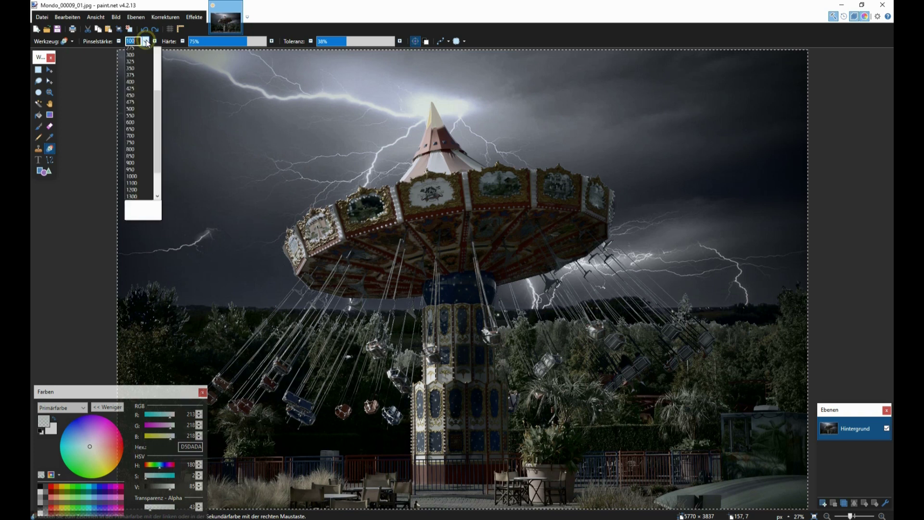
{"action": "left_click", "coordinate": [139, 128]}
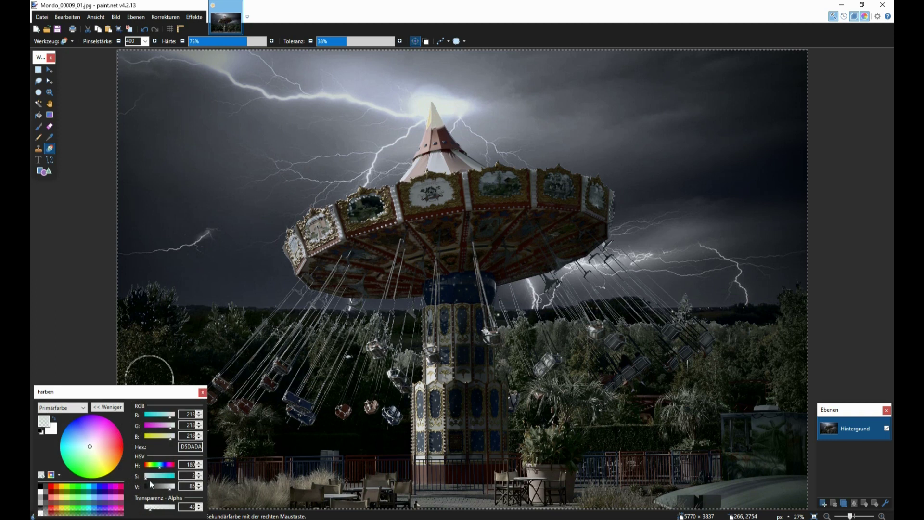
{"action": "left_click_drag", "start_coordinate": [146, 478], "coordinate": [148, 479]}
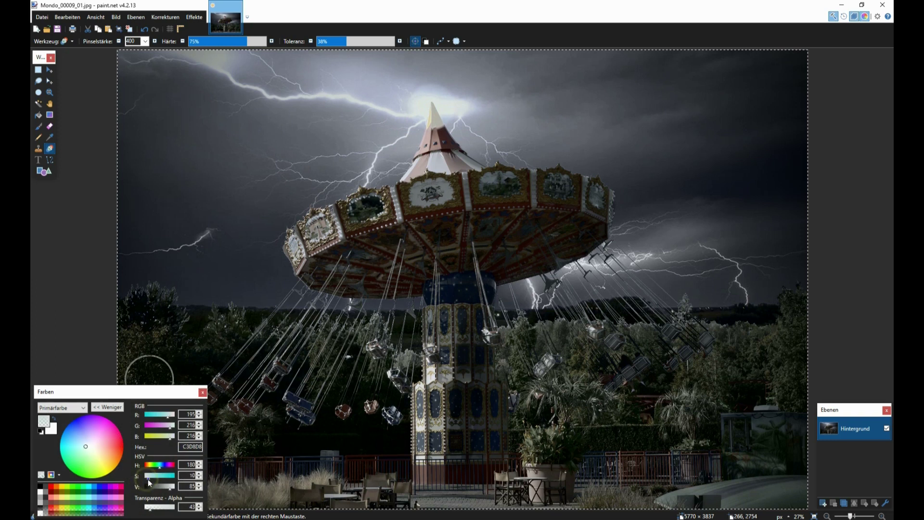
- Tint the lightning beside the spire blue at brush width 275, then add tan and light-blue glows
{"action": "left_click", "coordinate": [78, 436]}
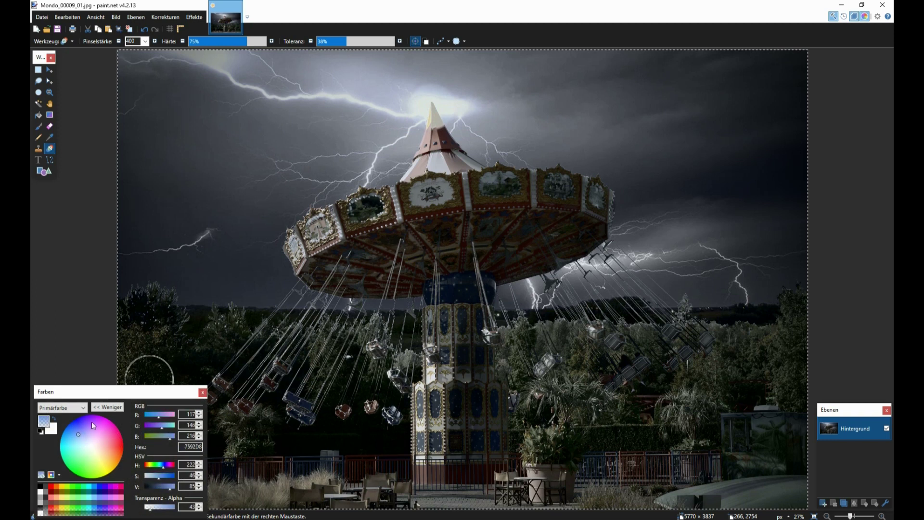
{"action": "left_click", "coordinate": [145, 42]}
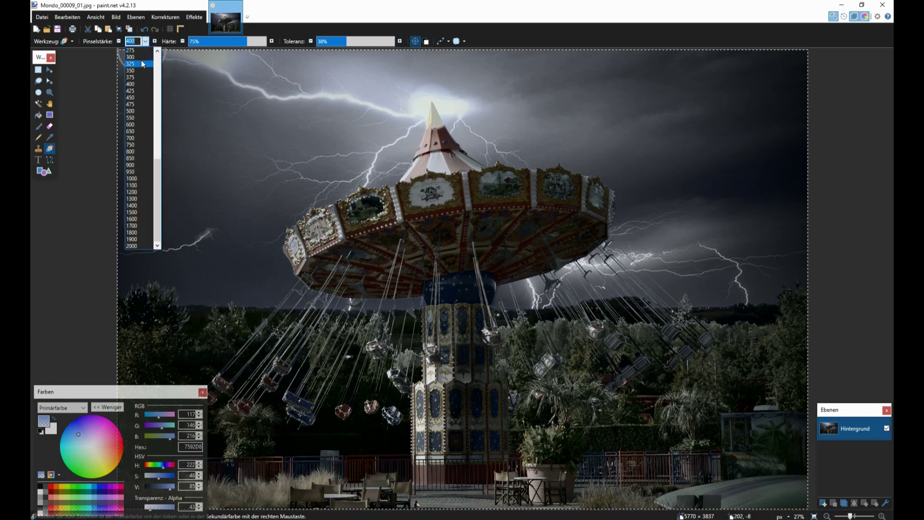
{"action": "scroll", "coordinate": [140, 72], "scroll_direction": "up", "scroll_amount": 1}
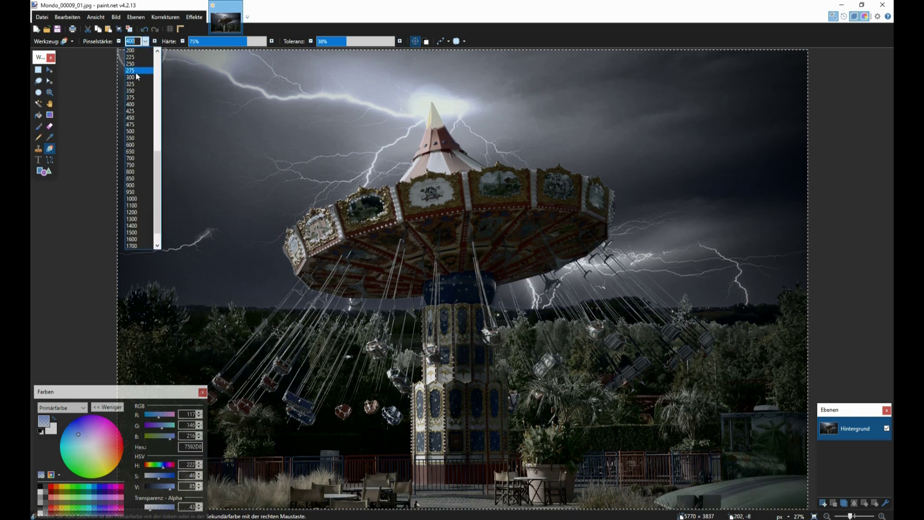
{"action": "left_click", "coordinate": [137, 72]}
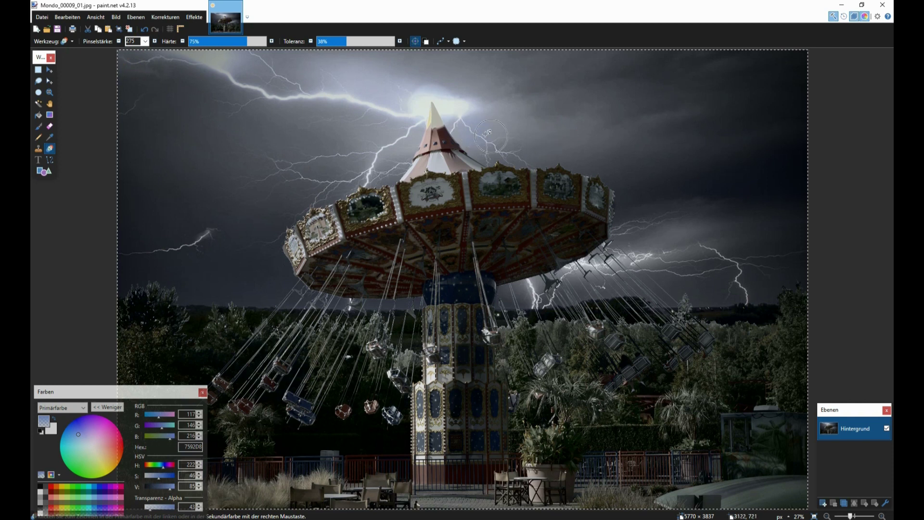
{"action": "left_click_drag", "start_coordinate": [477, 131], "coordinate": [584, 172]}
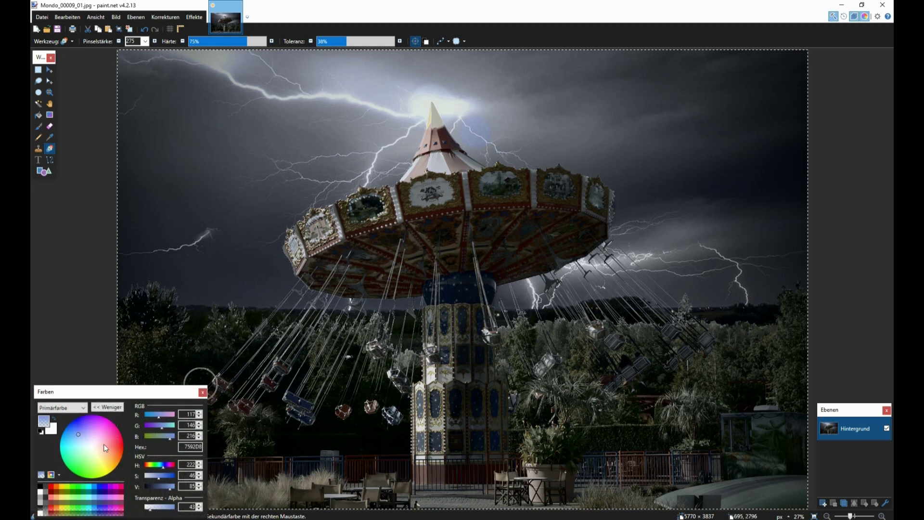
{"action": "left_click_drag", "start_coordinate": [78, 436], "coordinate": [101, 458]}
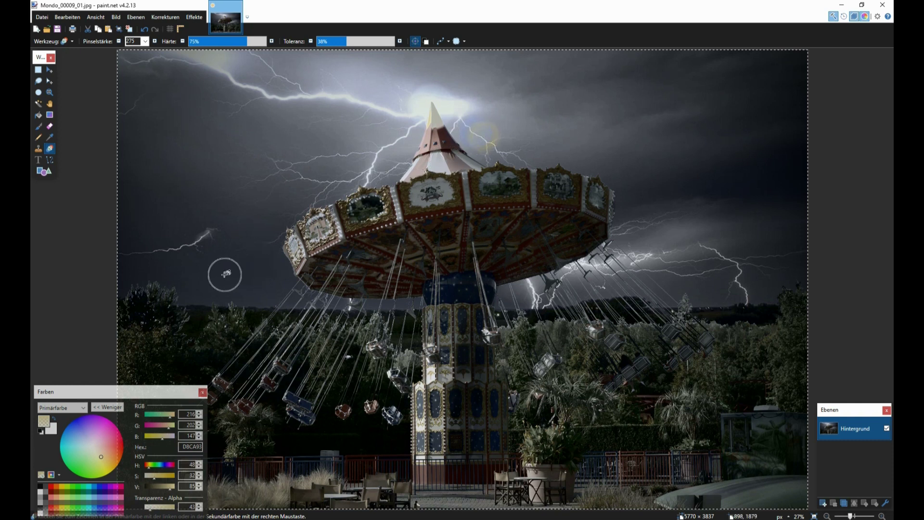
{"action": "left_click_drag", "start_coordinate": [102, 458], "coordinate": [85, 444]}
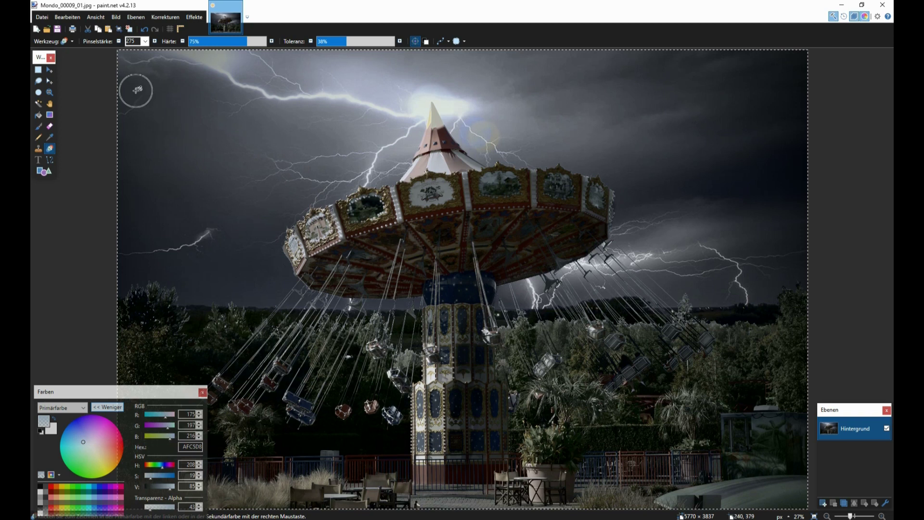
- Shrink the recolour brush width to 150, then to 100
{"action": "left_click", "coordinate": [145, 41]}
{"action": "scroll", "coordinate": [136, 84], "scroll_direction": "up", "scroll_amount": 2}
{"action": "scroll", "coordinate": [135, 84], "scroll_direction": "up", "scroll_amount": 2}
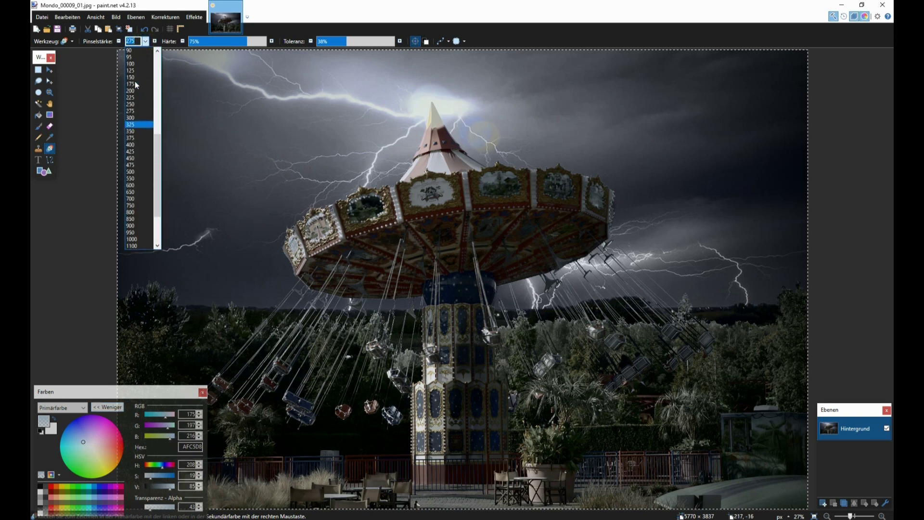
{"action": "left_click", "coordinate": [134, 75]}
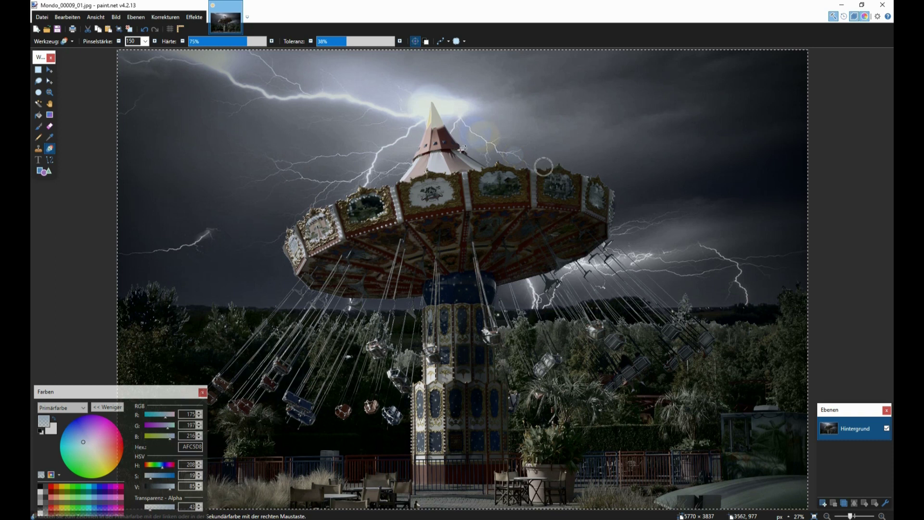
{"action": "left_click", "coordinate": [145, 40]}
{"action": "scroll", "coordinate": [143, 68], "scroll_direction": "up", "scroll_amount": 2}
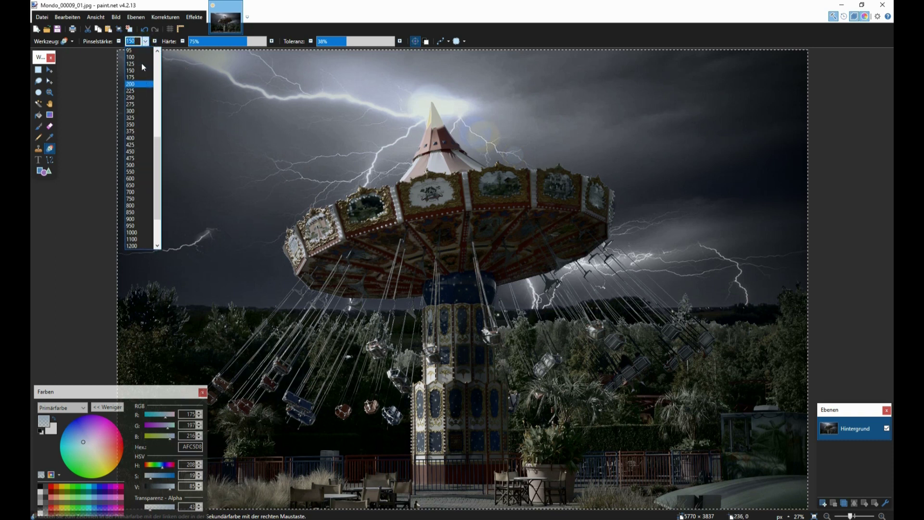
{"action": "left_click", "coordinate": [141, 68]}
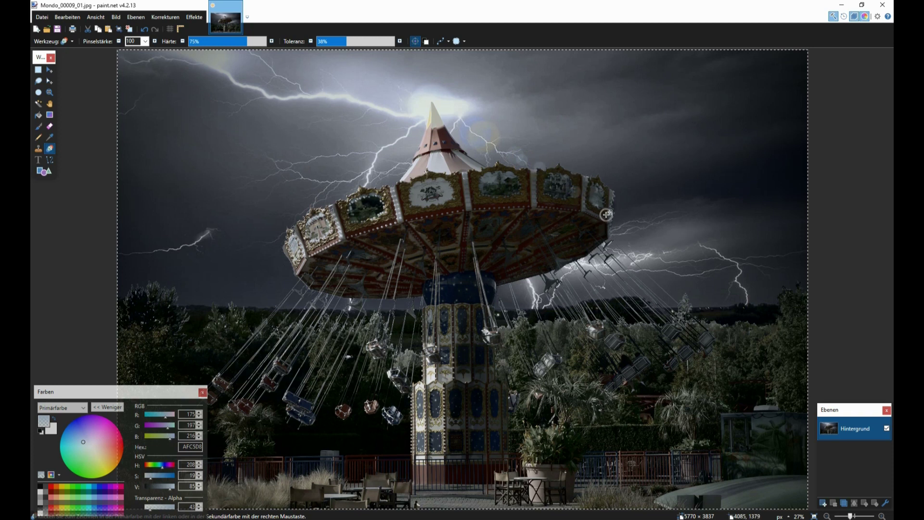
- Set brush width 70 and pick a pale warm cream (D8D1BA) for rim highlights
{"action": "left_click", "coordinate": [144, 41]}
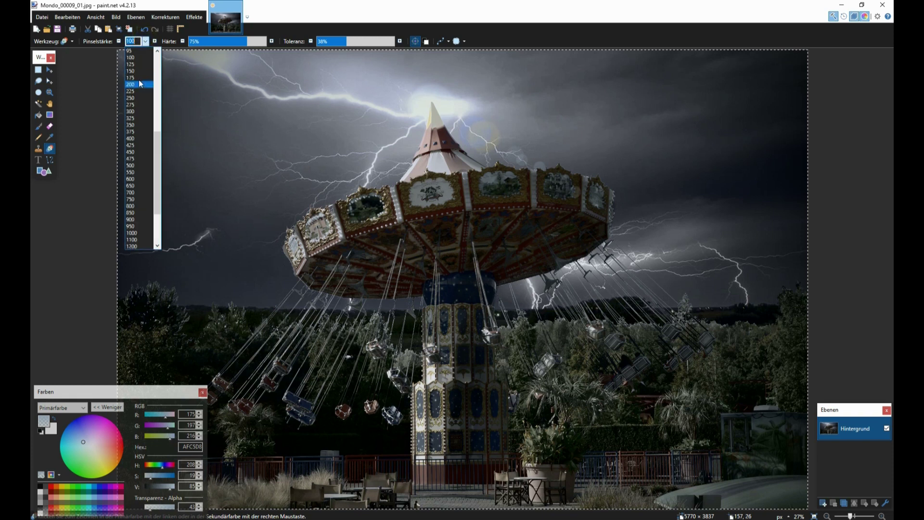
{"action": "left_click", "coordinate": [137, 72]}
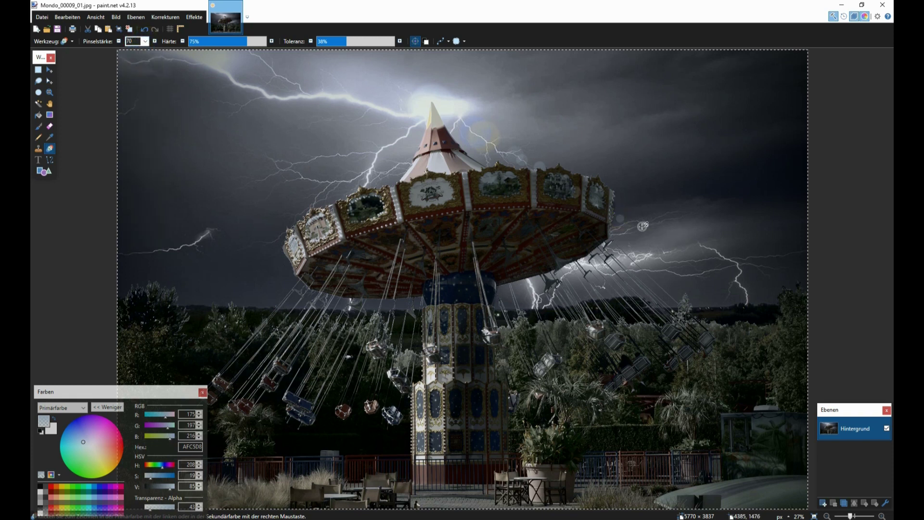
{"action": "left_click", "coordinate": [95, 452]}
{"action": "left_click", "coordinate": [96, 451]}
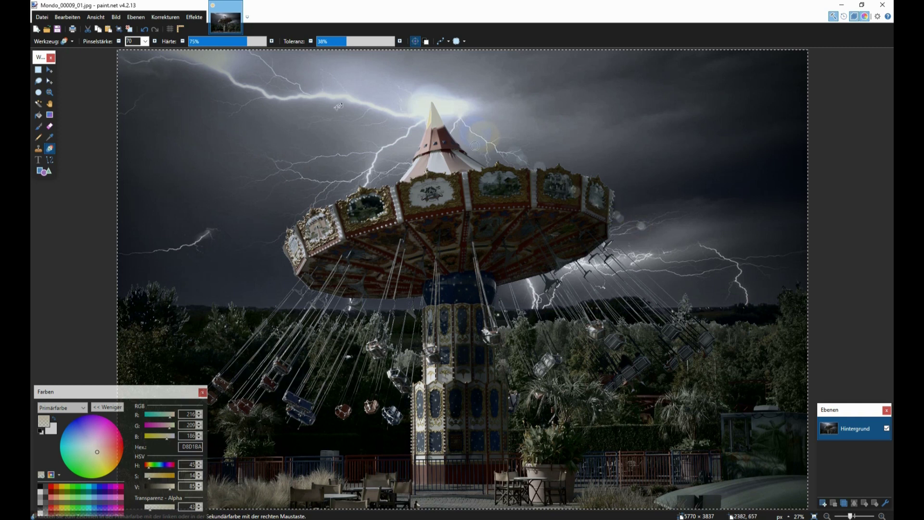
- Dab tiny cream sparkles at brush width 30, then close the Colors panel
{"action": "left_click", "coordinate": [145, 41]}
{"action": "scroll", "coordinate": [138, 74], "scroll_direction": "up", "scroll_amount": 3}
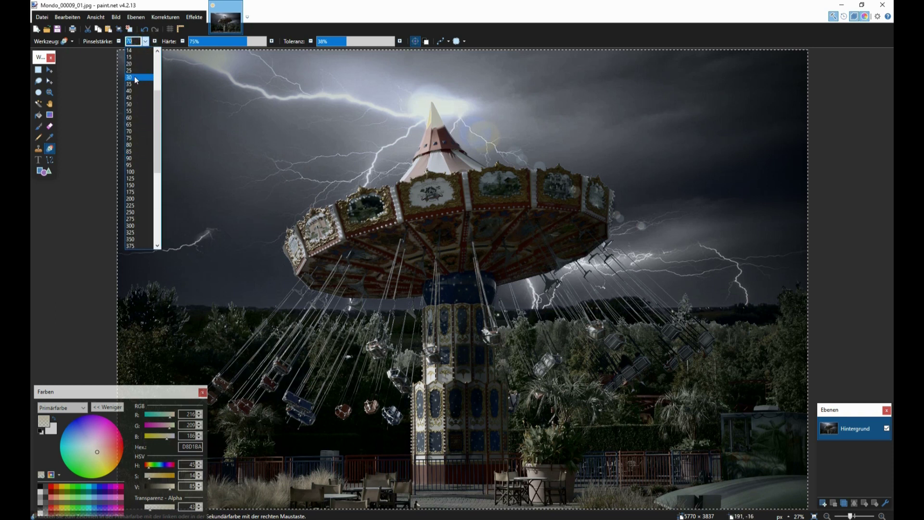
{"action": "left_click", "coordinate": [134, 76]}
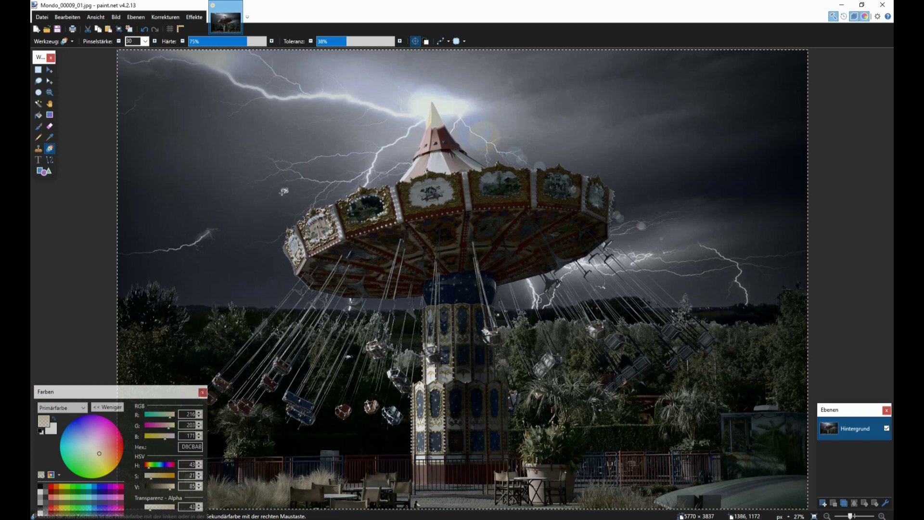
{"action": "left_click", "coordinate": [202, 392]}
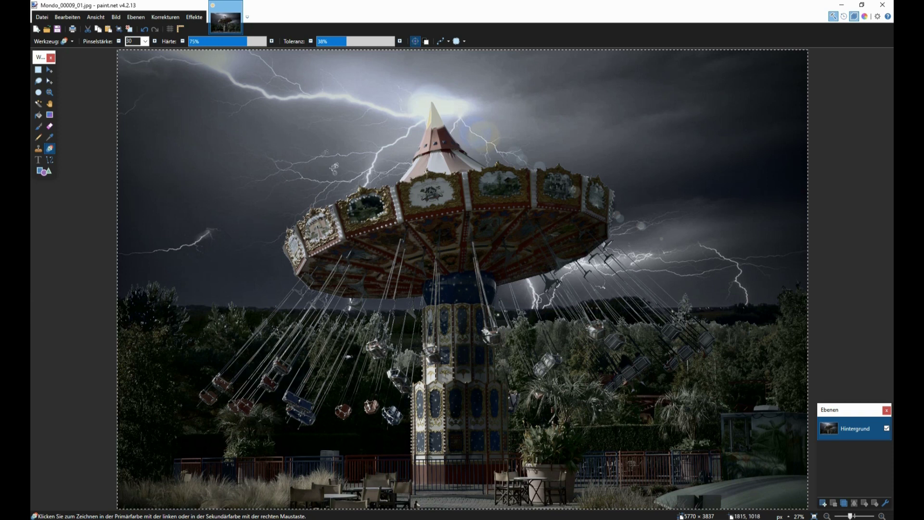
{"action": "left_click", "coordinate": [194, 16]}
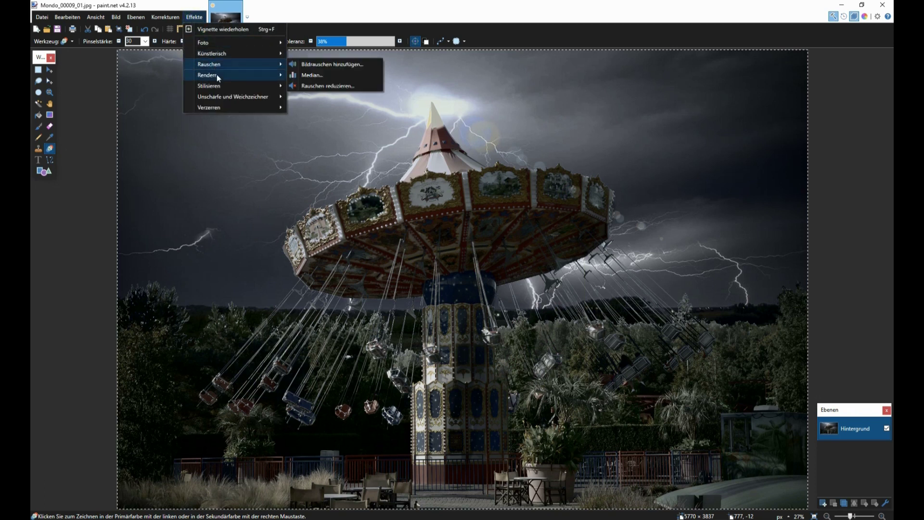
{"action": "mouse_move", "coordinate": [232, 96]}
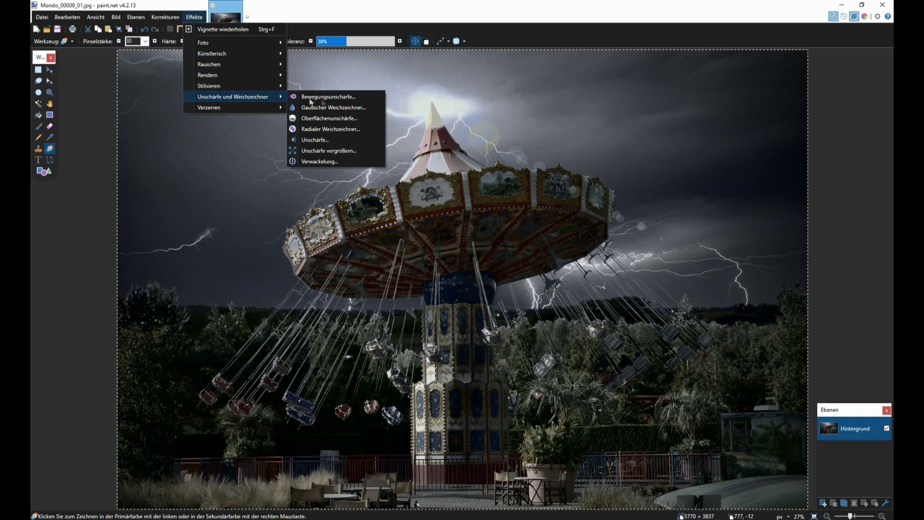
- Apply a Gaussian blur with radius 3 to the whole carousel image
{"action": "left_click", "coordinate": [326, 107]}
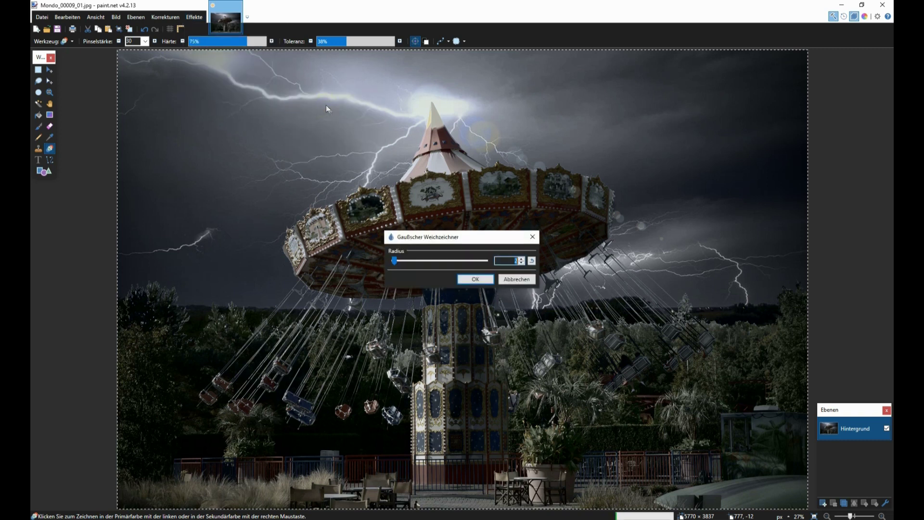
{"action": "left_click_drag", "start_coordinate": [440, 236], "coordinate": [380, 323]}
{"action": "left_click_drag", "start_coordinate": [334, 347], "coordinate": [337, 350]}
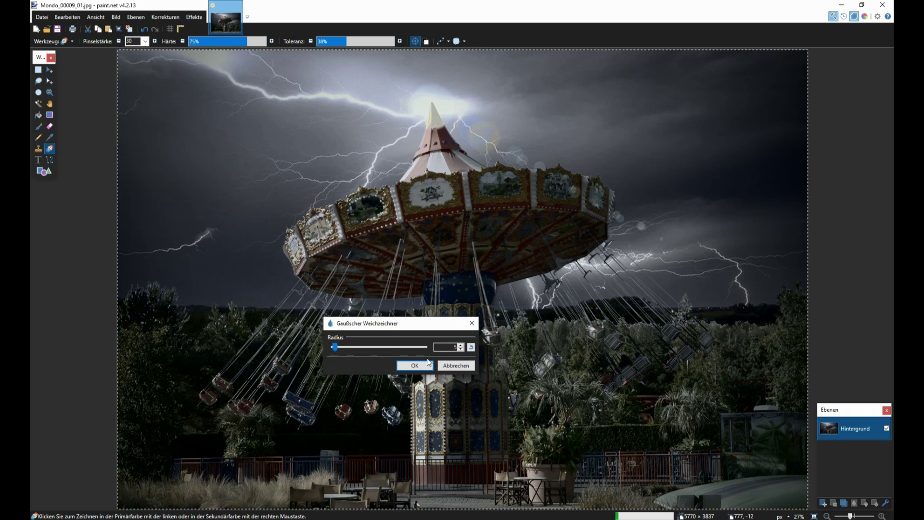
{"action": "left_click", "coordinate": [461, 349]}
{"action": "left_click", "coordinate": [461, 350]}
{"action": "left_click", "coordinate": [415, 366]}
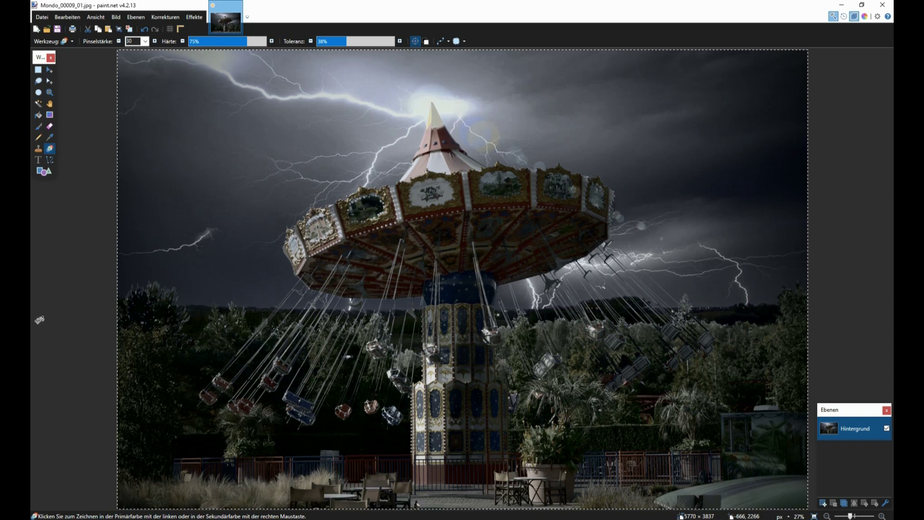
- Deselect all from the Edit menu to remove the marquee around the image
{"action": "left_click", "coordinate": [67, 17]}
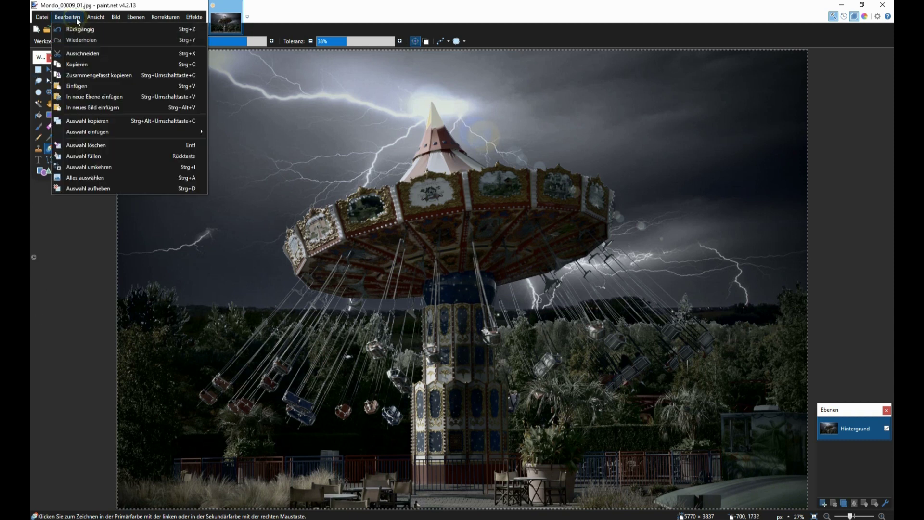
{"action": "left_click", "coordinate": [108, 190]}
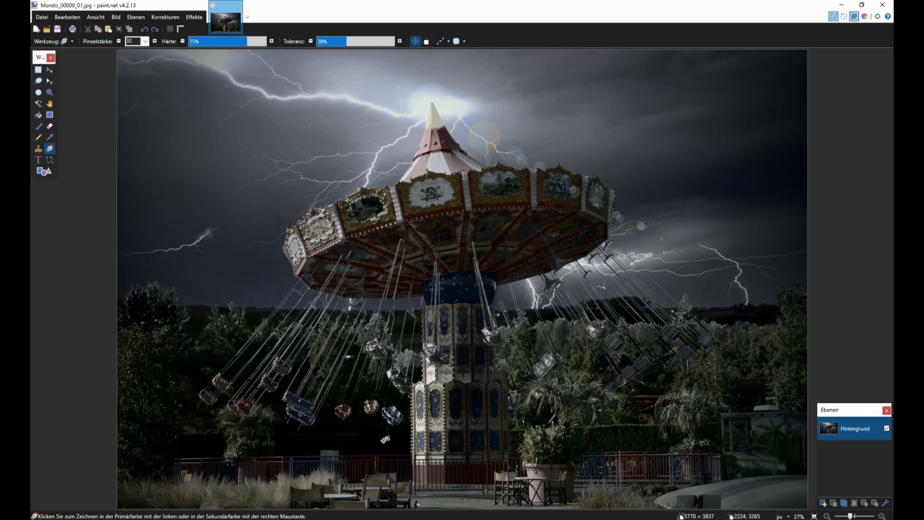
- Undo the faint lightning touch near the image's upper-left edge
{"action": "left_click", "coordinate": [145, 32]}
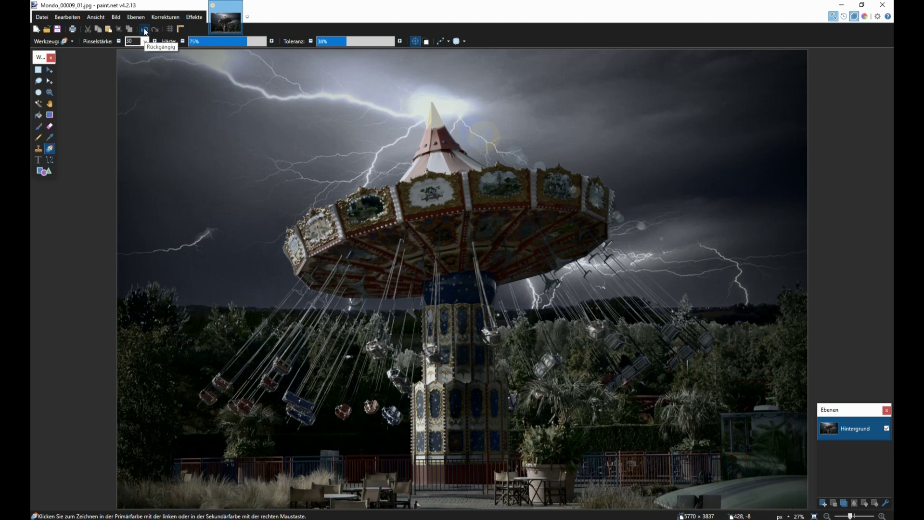